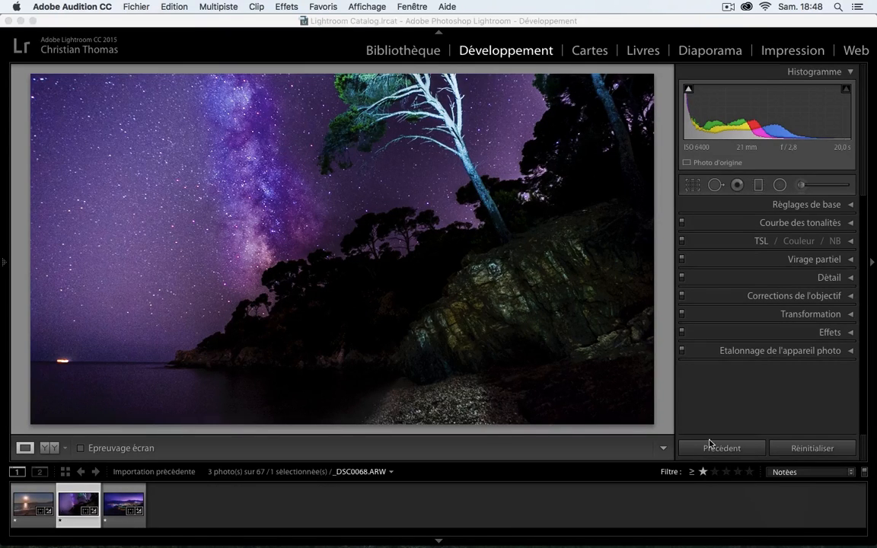
# Reset the develop settings of photo _DSC0068.ARW and set its exposure to −0,35
pyautogui.click(803, 452)
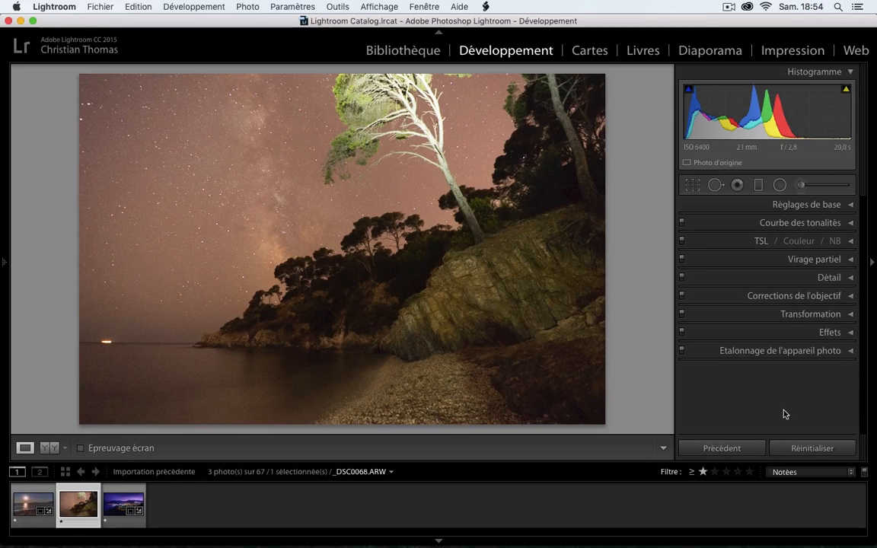
pyautogui.click(845, 204)
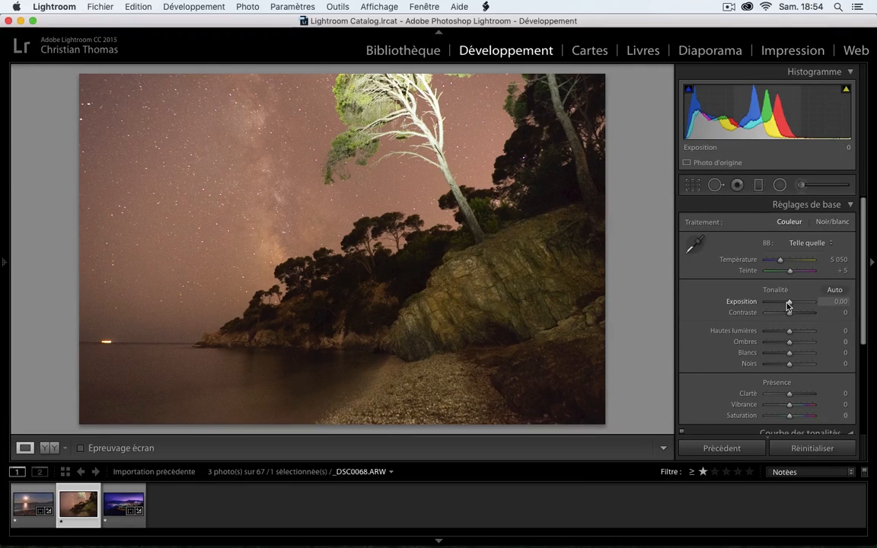
pyautogui.moveTo(790, 306); pyautogui.dragTo(791, 307)
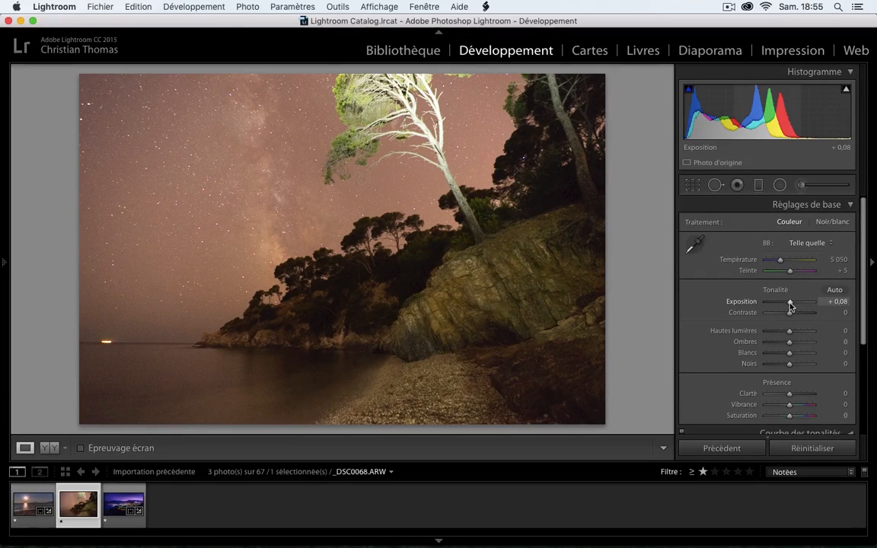
pyautogui.moveTo(790, 306); pyautogui.dragTo(793, 306)
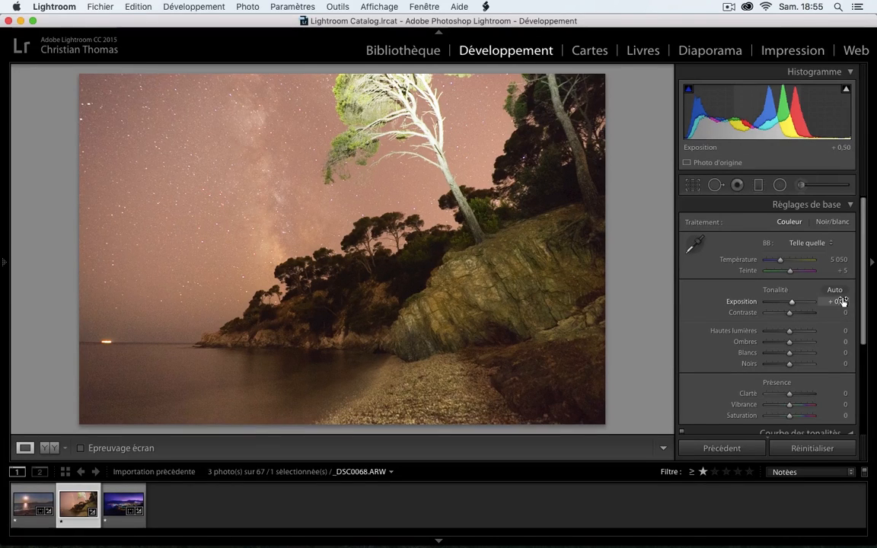
pyautogui.click(843, 302)
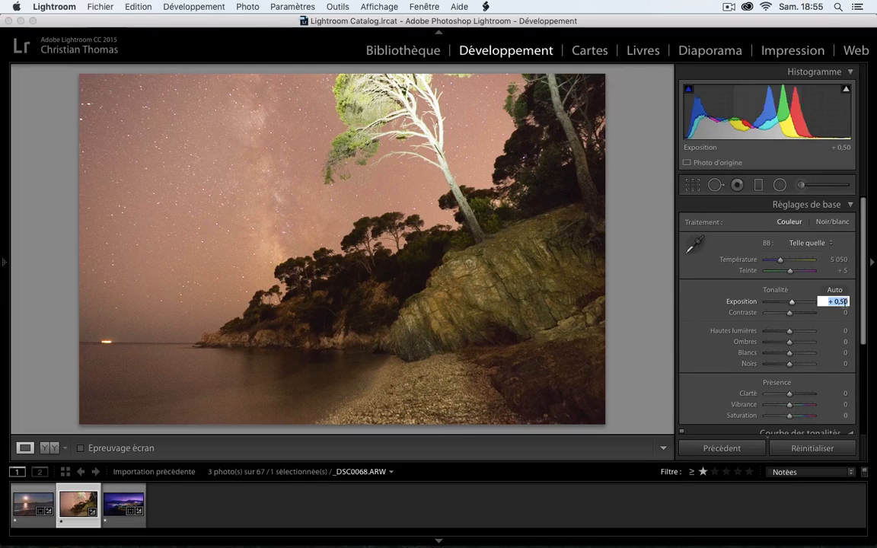
pyautogui.press('BackSpace')
pyautogui.write('-0')
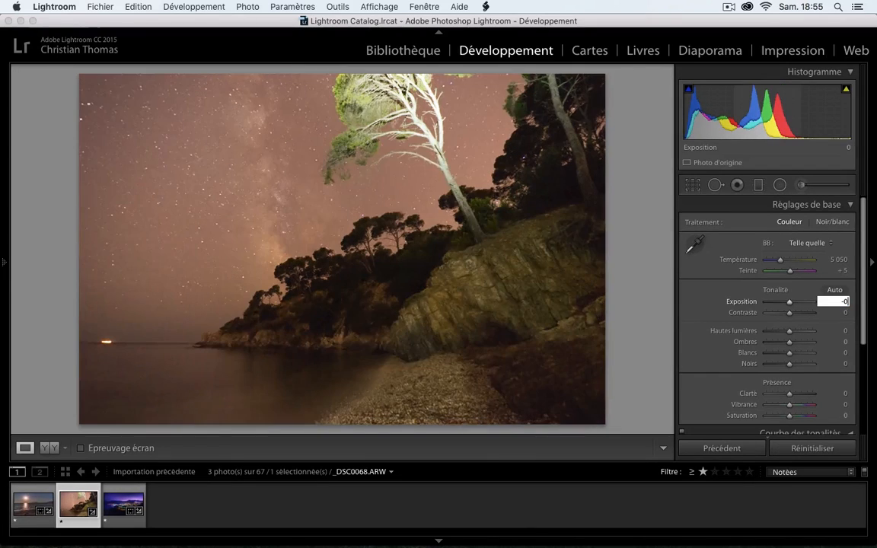
pyautogui.write(',5')
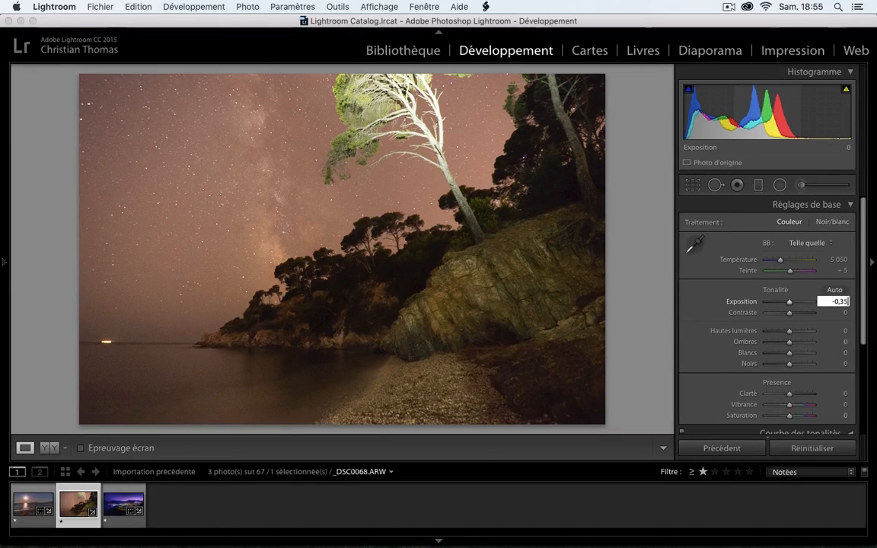
pyautogui.press('Return')
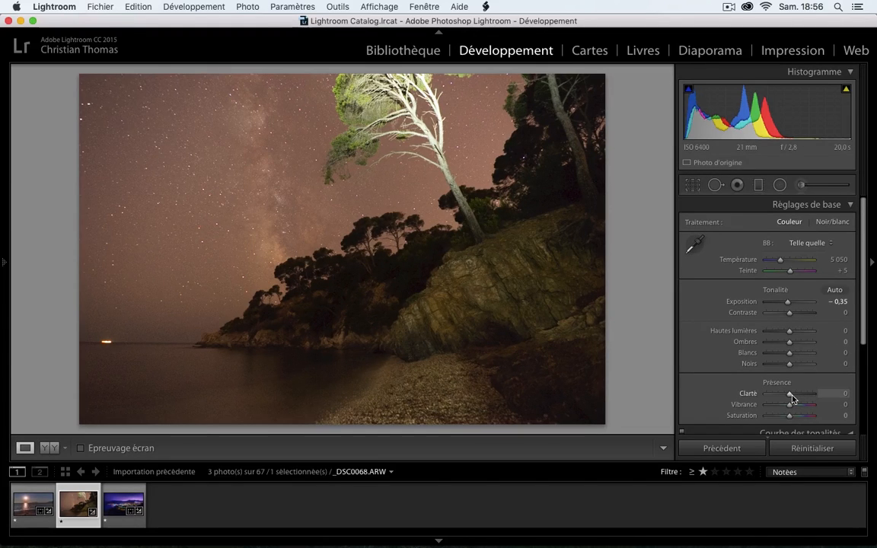
# Push vibrance and saturation to +100 and set the white balance temperature to 3 400
pyautogui.moveTo(791, 409); pyautogui.dragTo(826, 418)
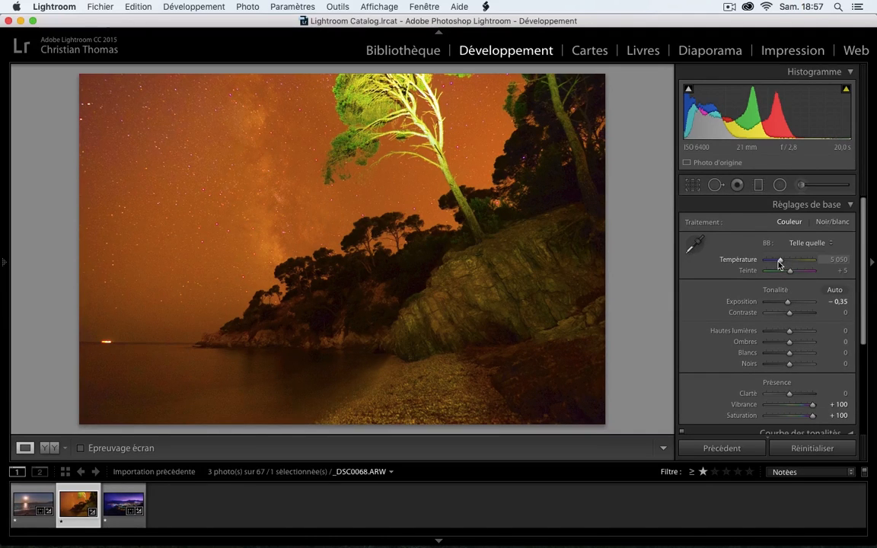
pyautogui.moveTo(779, 264); pyautogui.dragTo(775, 265)
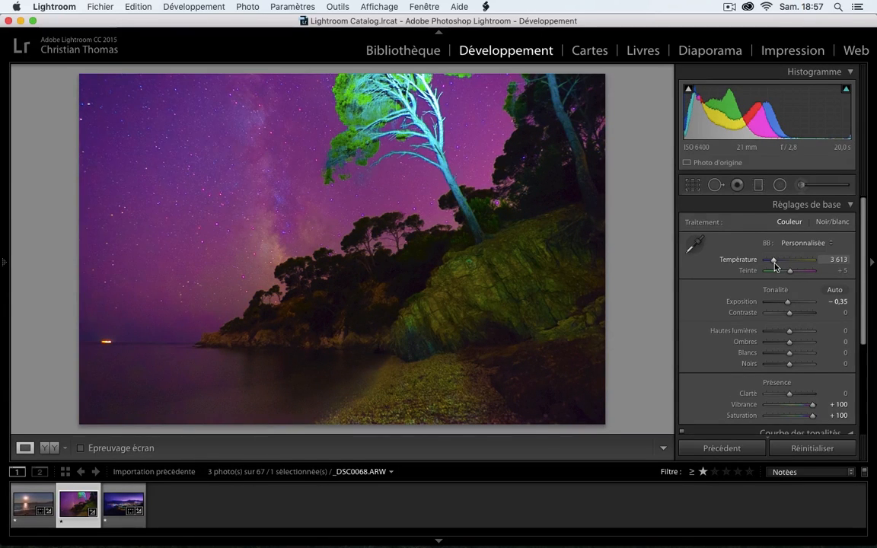
pyautogui.moveTo(774, 265); pyautogui.dragTo(774, 265)
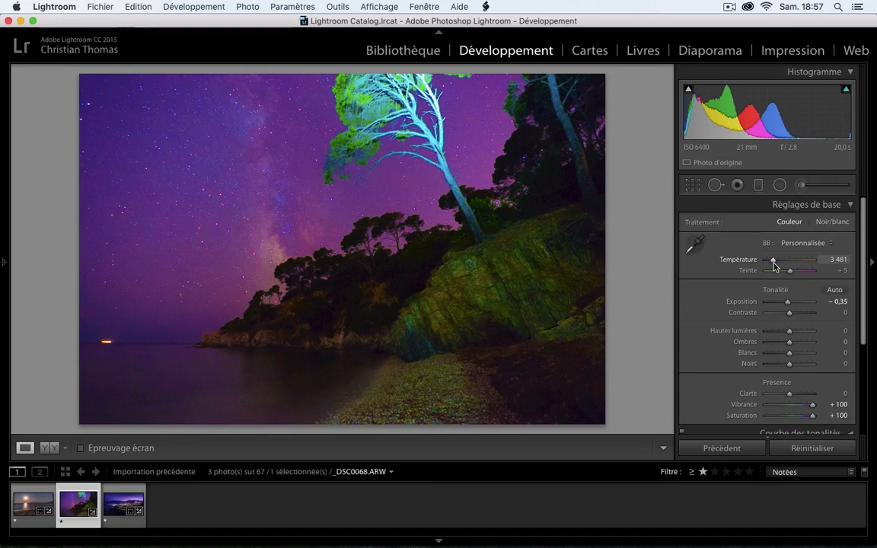
pyautogui.moveTo(775, 264); pyautogui.dragTo(772, 266)
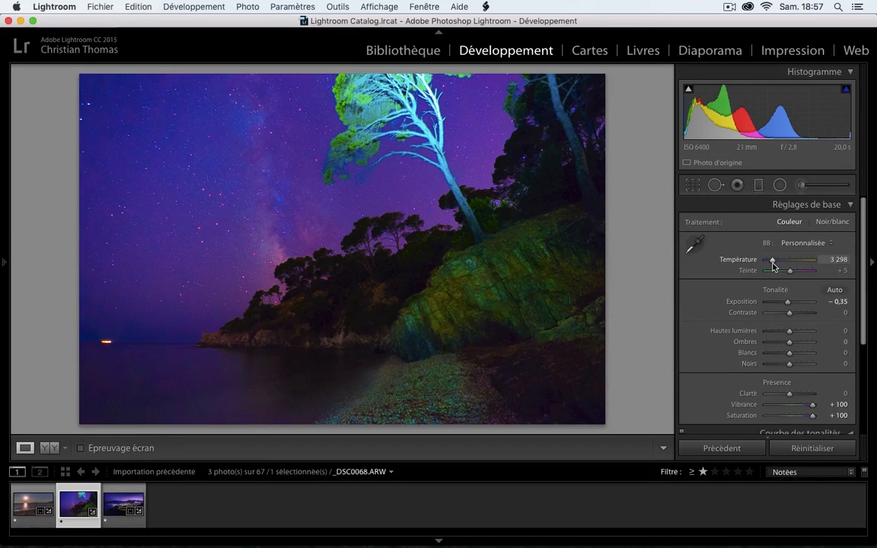
pyautogui.moveTo(773, 265); pyautogui.dragTo(773, 266)
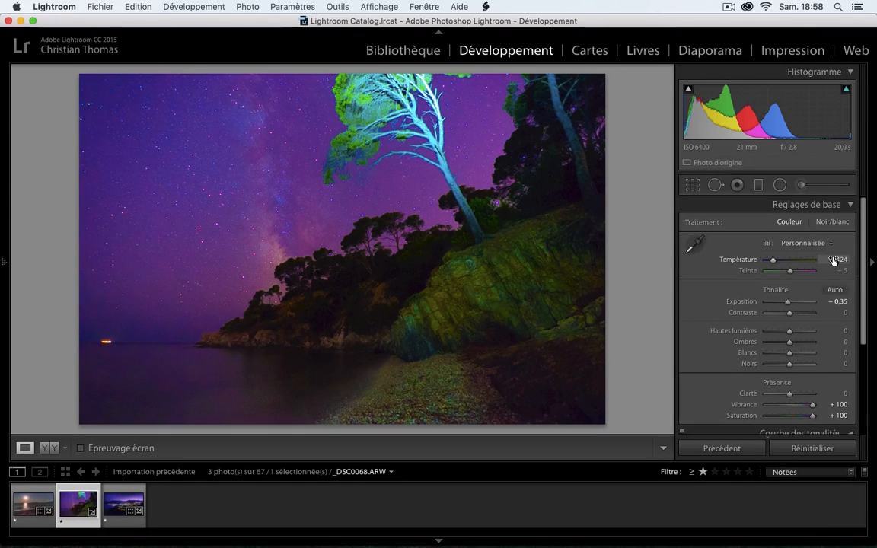
pyautogui.click(835, 259)
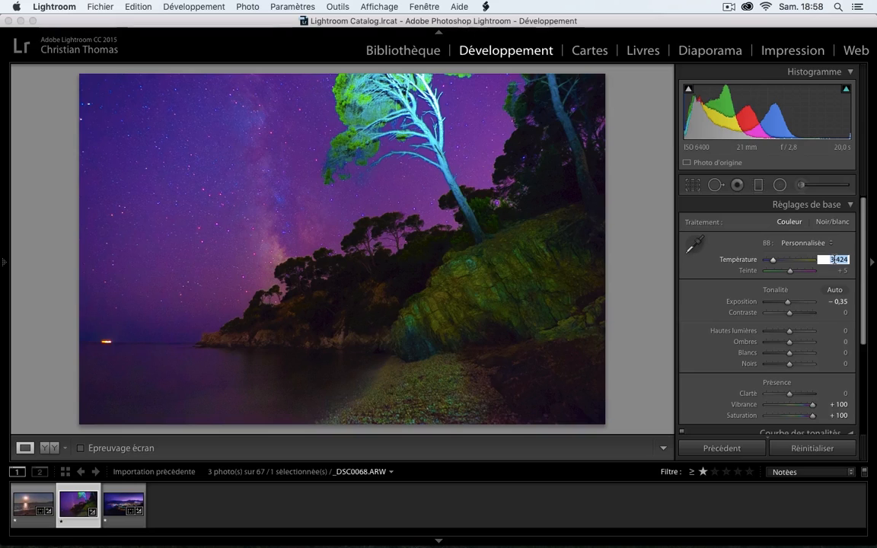
pyautogui.write('3 400')
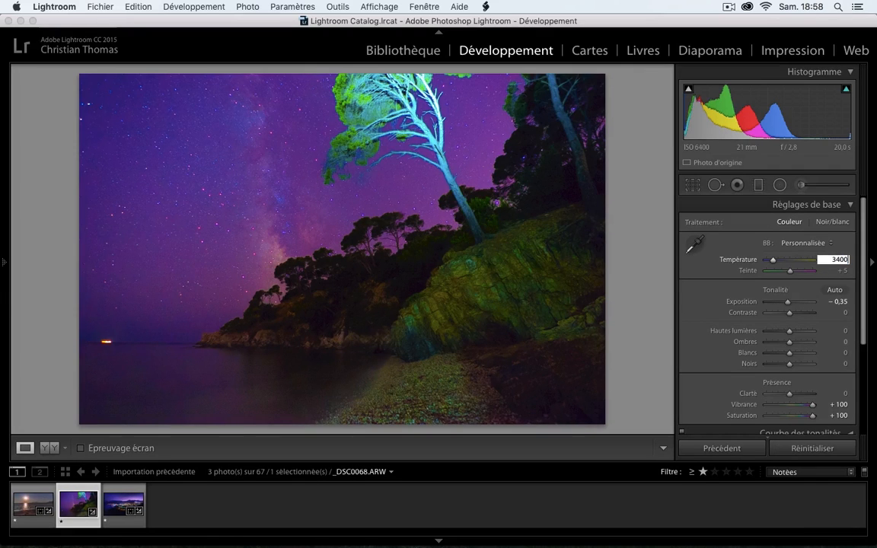
pyautogui.press('Return')
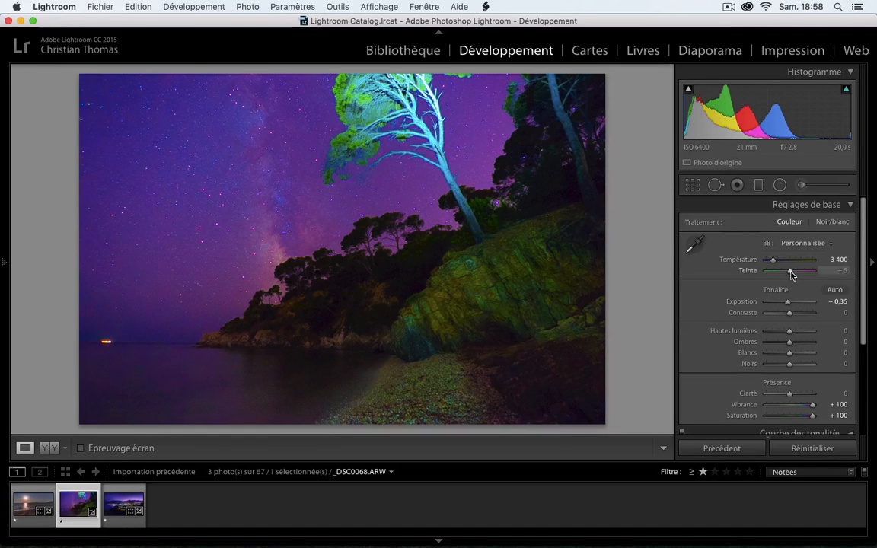
# Set the tint to +13, and reset vibrance and saturation to 0
pyautogui.moveTo(791, 274); pyautogui.dragTo(793, 276)
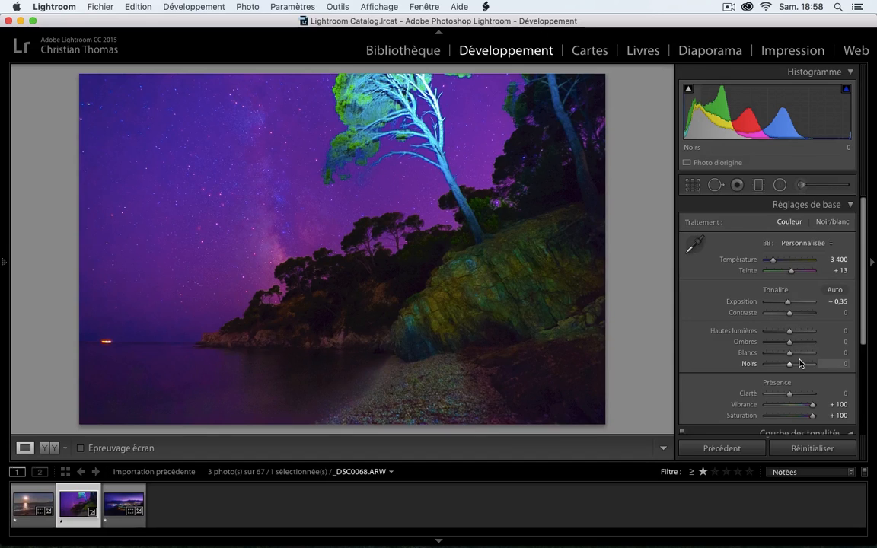
pyautogui.doubleClick(744, 406)
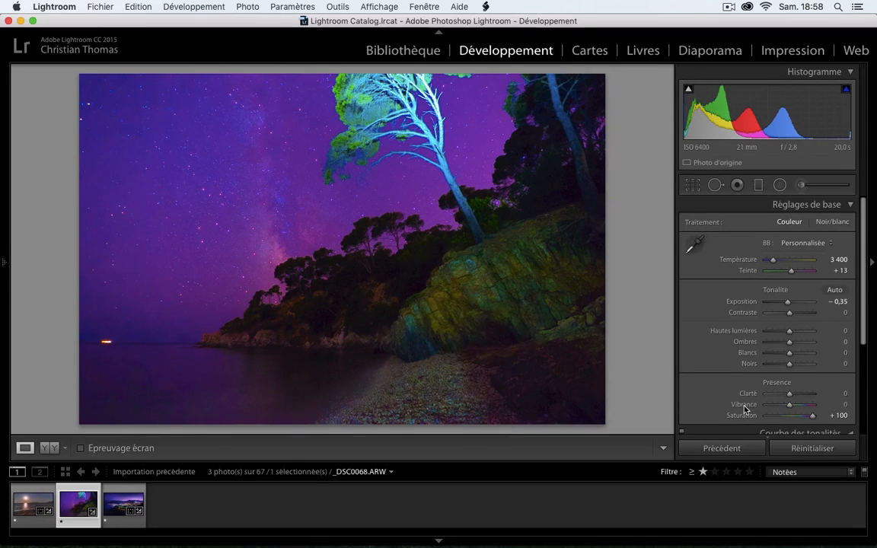
pyautogui.doubleClick(740, 415)
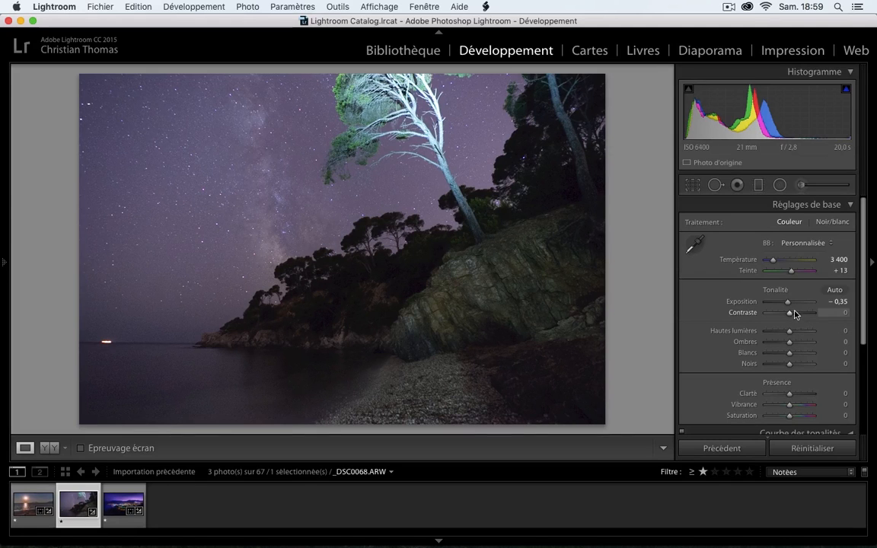
# Raise the contrast to +100 and check the photo for highlight clipping
pyautogui.moveTo(789, 312); pyautogui.dragTo(825, 317)
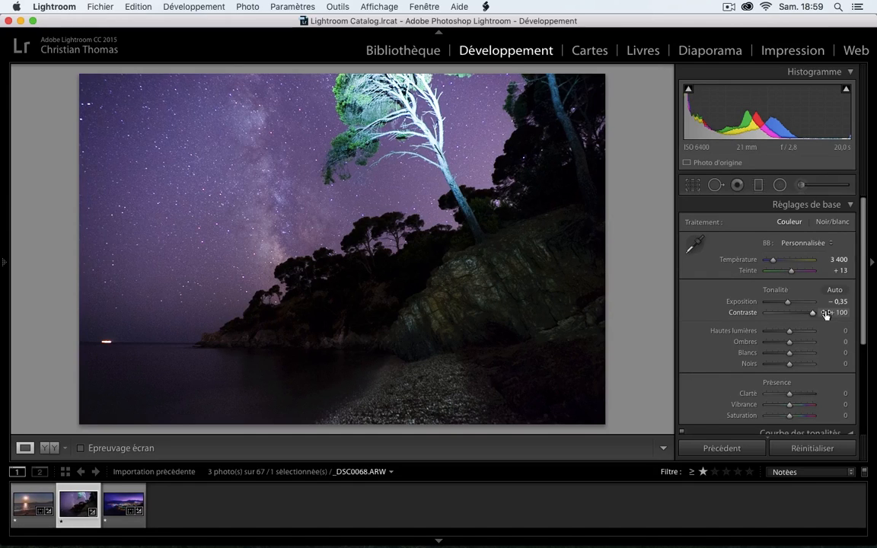
pyautogui.click(848, 91)
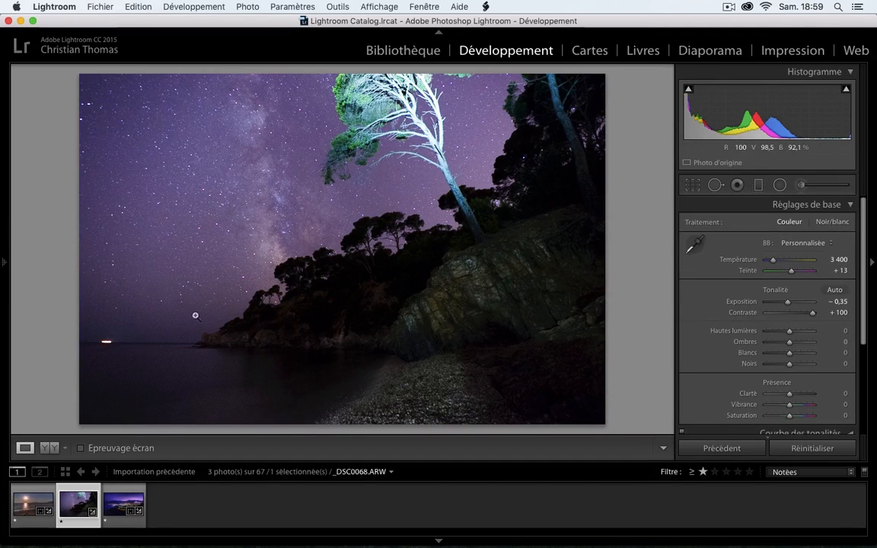
pyautogui.moveTo(846, 93)
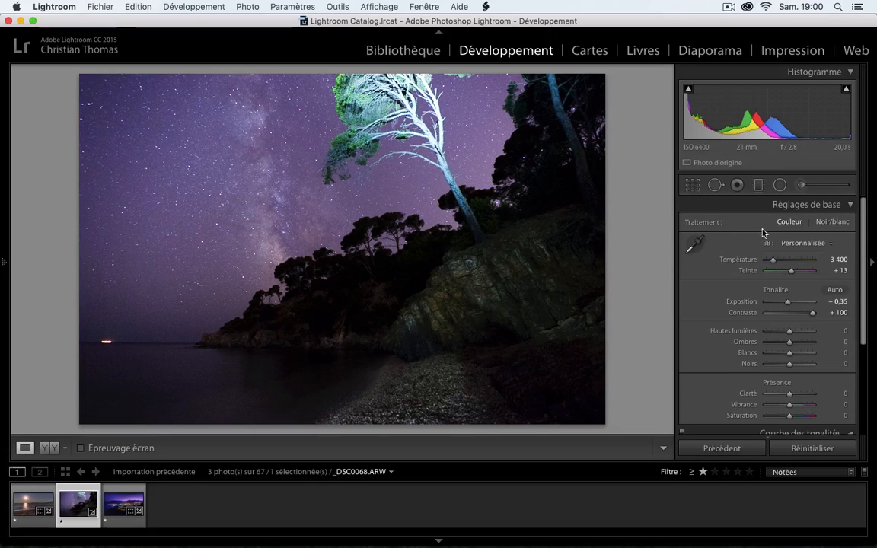
# Apply the Contraste fort point curve to the photo's tone curve
pyautogui.click(849, 206)
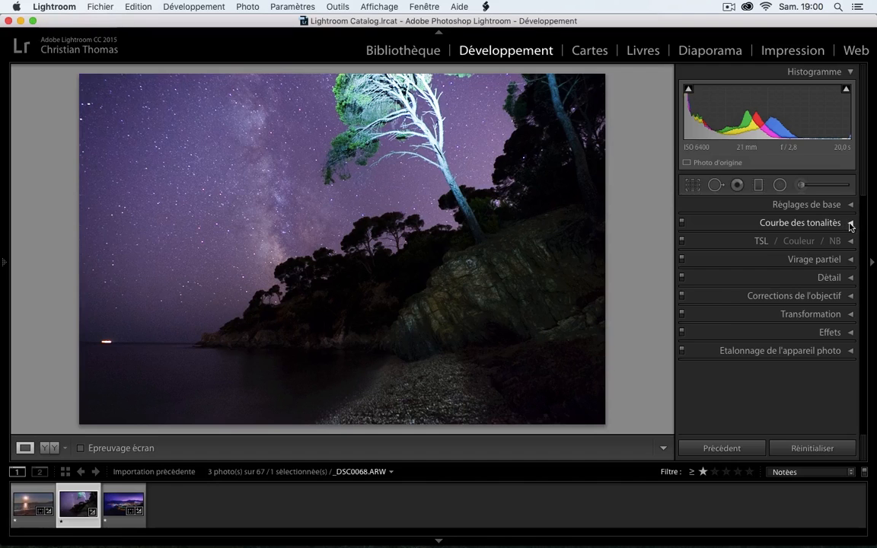
pyautogui.click(850, 223)
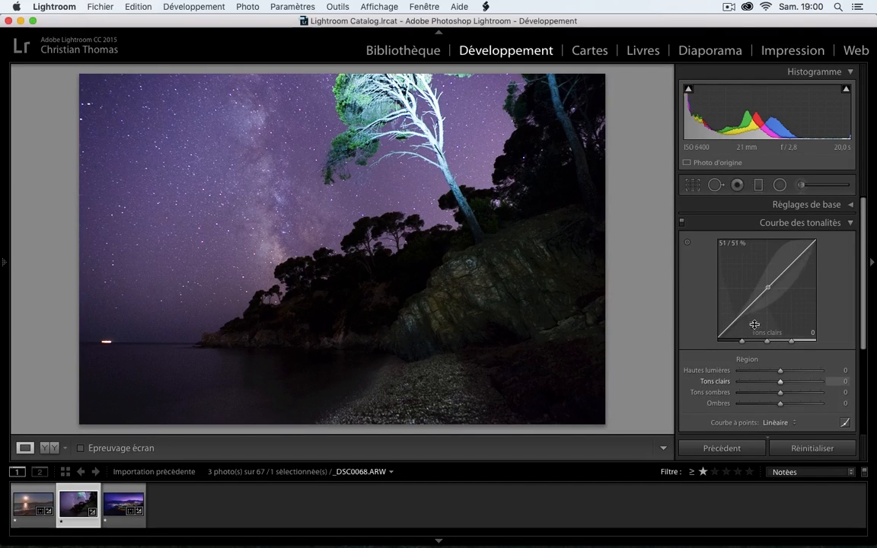
pyautogui.click(792, 423)
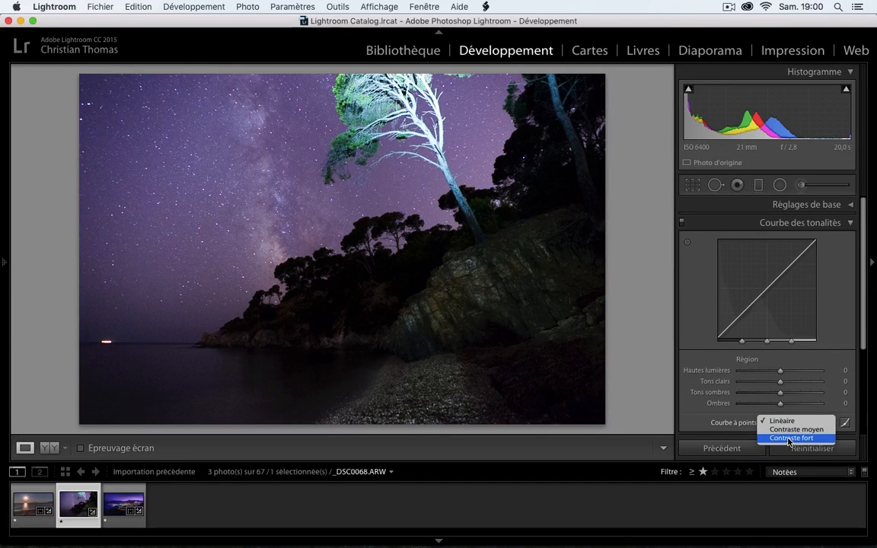
pyautogui.click(790, 439)
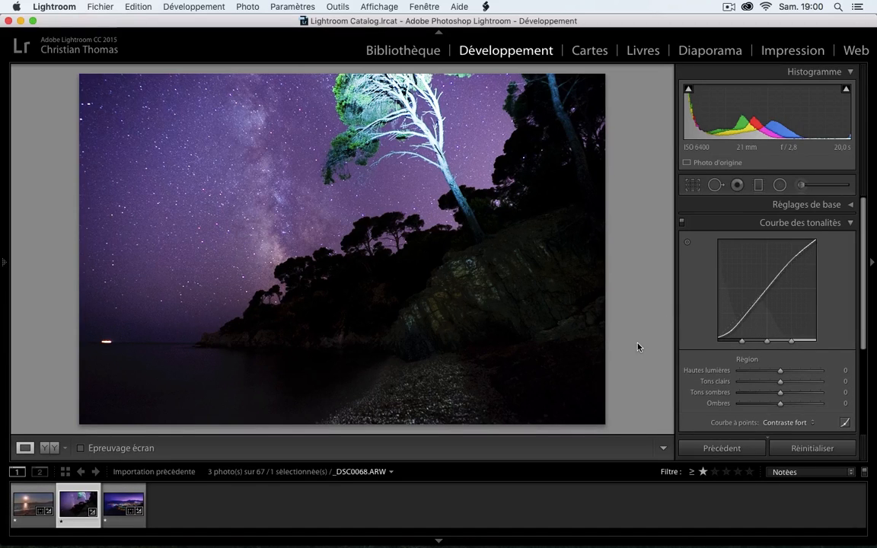
# Compare the edited photo with its original version by switching the before view on and off
pyautogui.press('y')
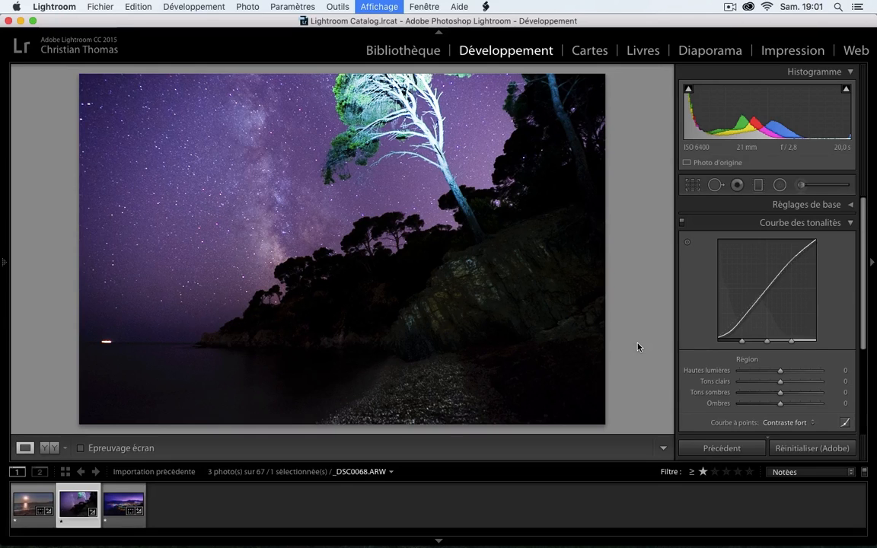
pyautogui.press('\\')
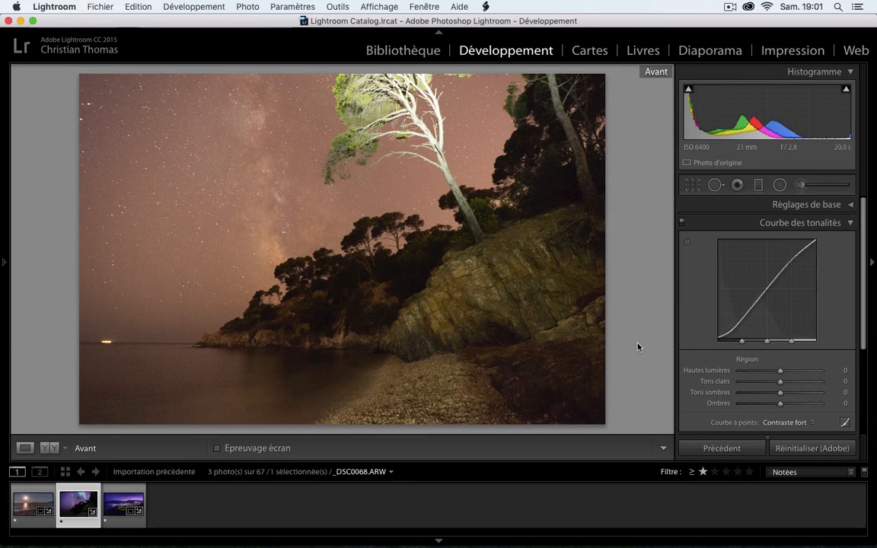
pyautogui.press('\\')
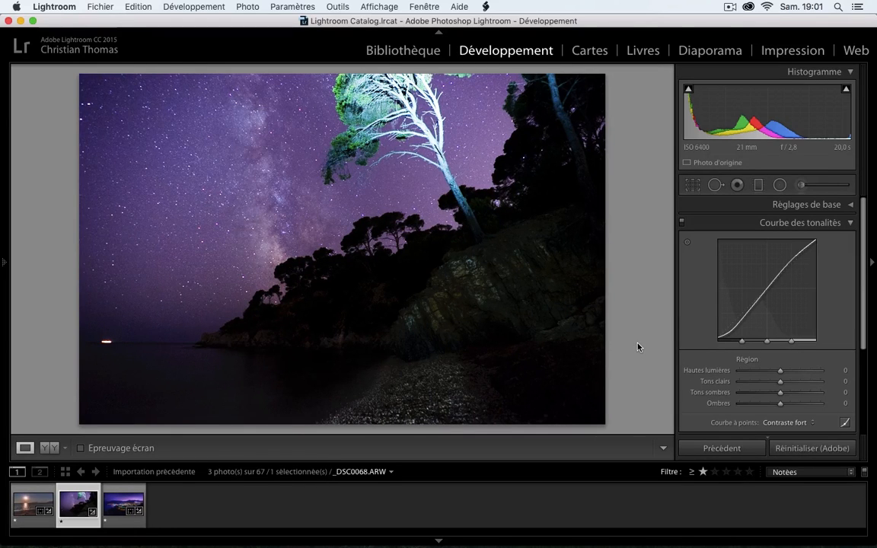
pyautogui.press('\\')
pyautogui.press('\\')
# In the lens corrections, turn on chromatic aberration removal and raise the profile's vignetting correction to 200
pyautogui.click(799, 227)
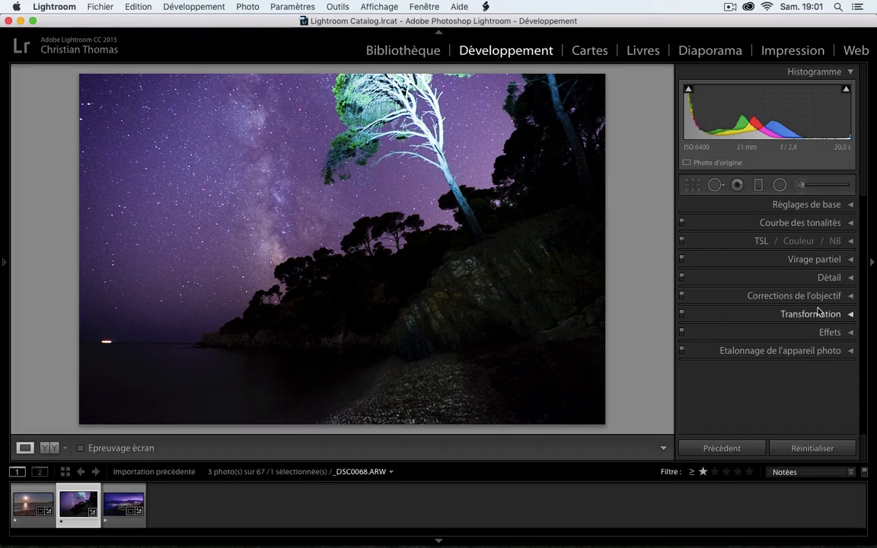
pyautogui.click(851, 296)
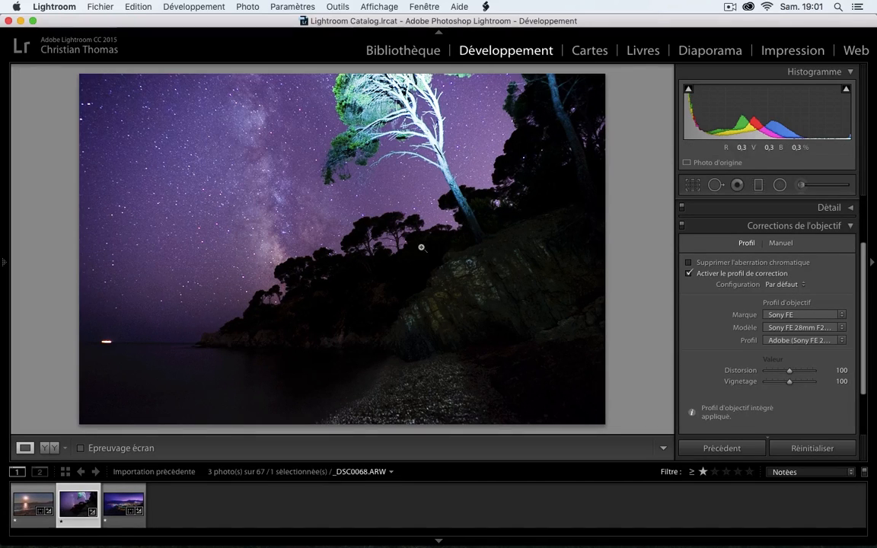
pyautogui.click(737, 263)
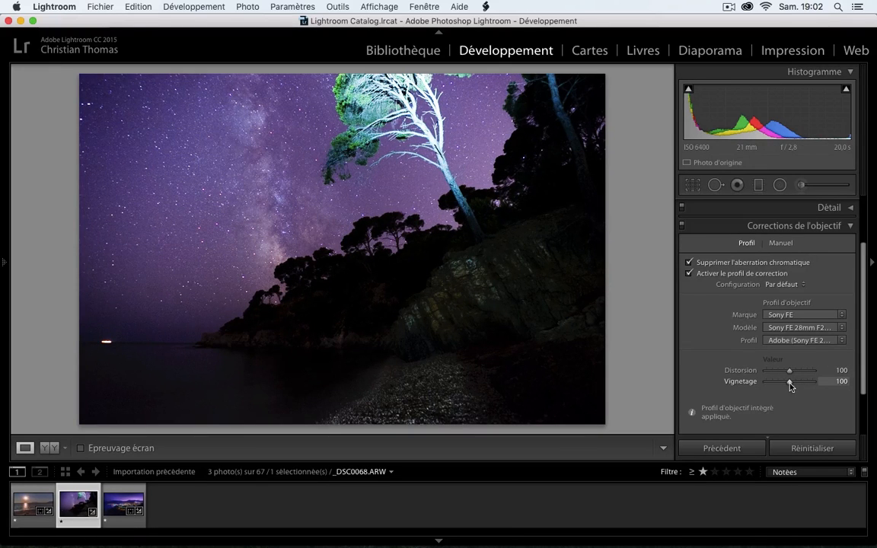
pyautogui.moveTo(789, 383); pyautogui.dragTo(791, 383)
pyautogui.moveTo(790, 387); pyautogui.dragTo(815, 385)
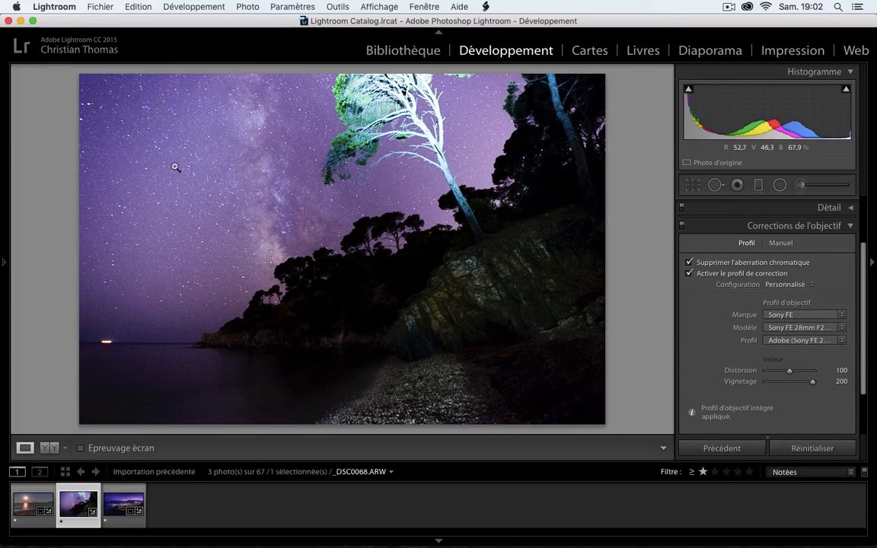
# In the basic adjustments, lower the photo's highlights (Hautes lumières) to -100
pyautogui.click(837, 226)
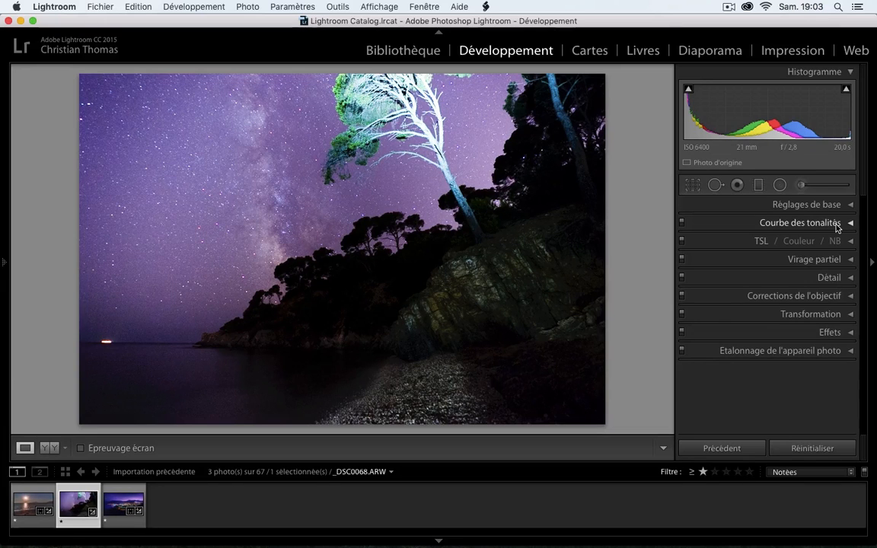
pyautogui.click(831, 204)
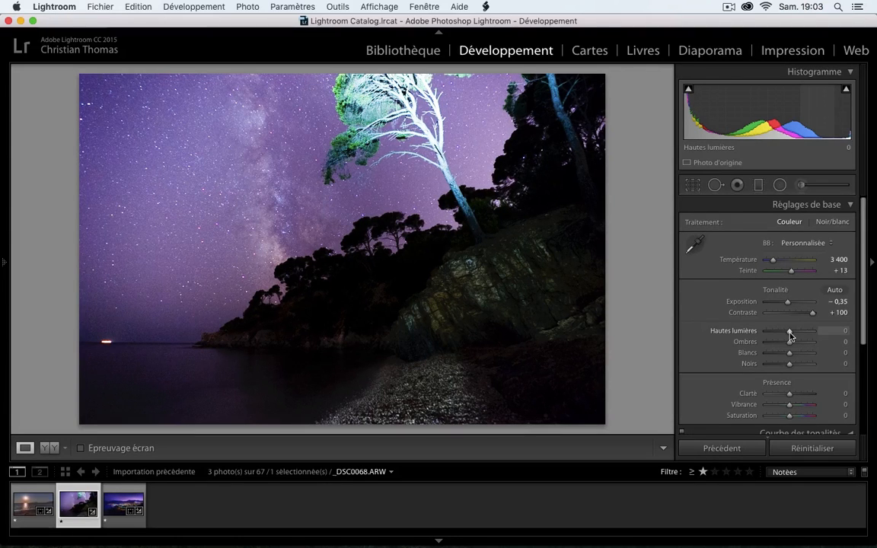
pyautogui.moveTo(789, 334); pyautogui.dragTo(790, 333)
pyautogui.moveTo(791, 332); pyautogui.dragTo(765, 333)
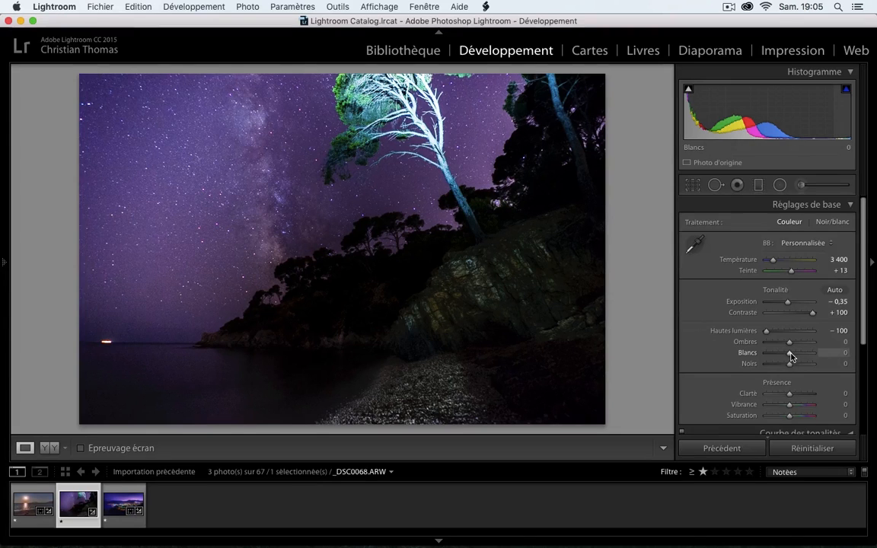
# Raise the whites (Blancs) to +26 and lower the blacks (Noirs) to -21
pyautogui.moveTo(788, 353); pyautogui.dragTo(796, 355)
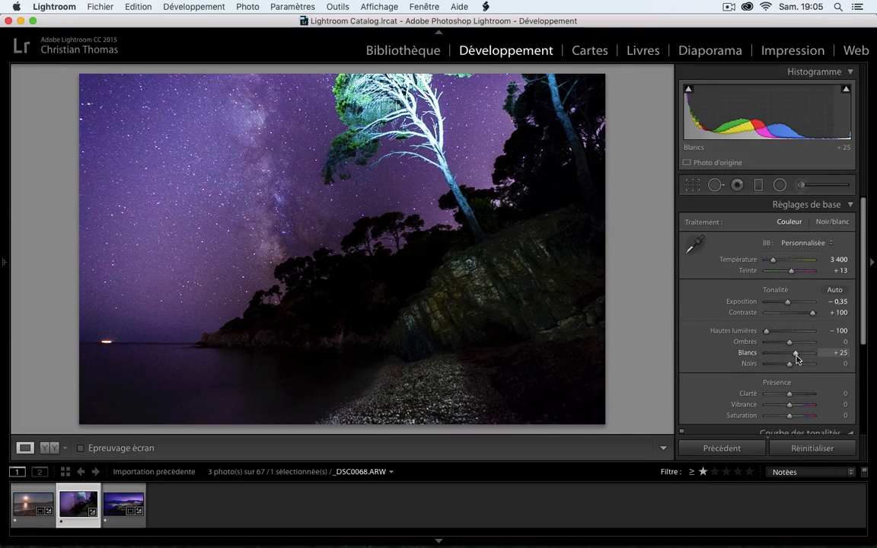
pyautogui.moveTo(797, 359); pyautogui.dragTo(798, 360)
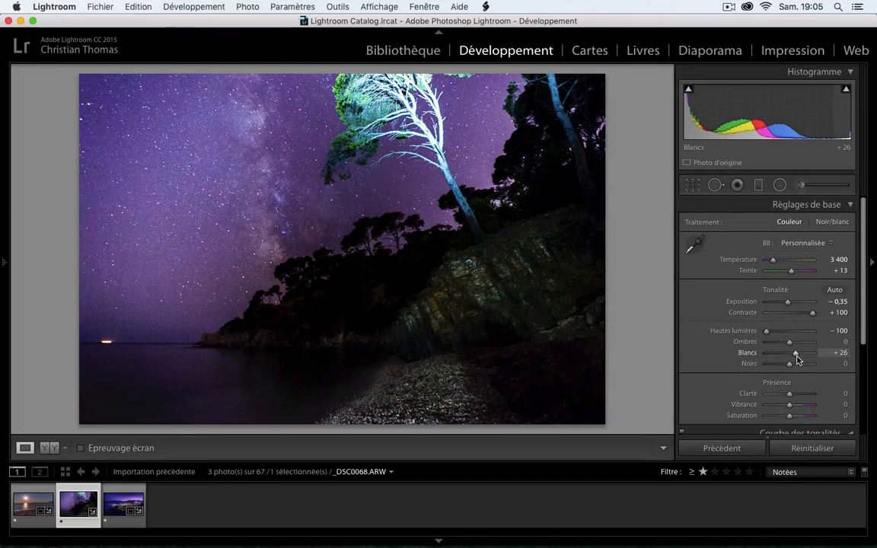
pyautogui.moveTo(798, 359); pyautogui.dragTo(797, 359)
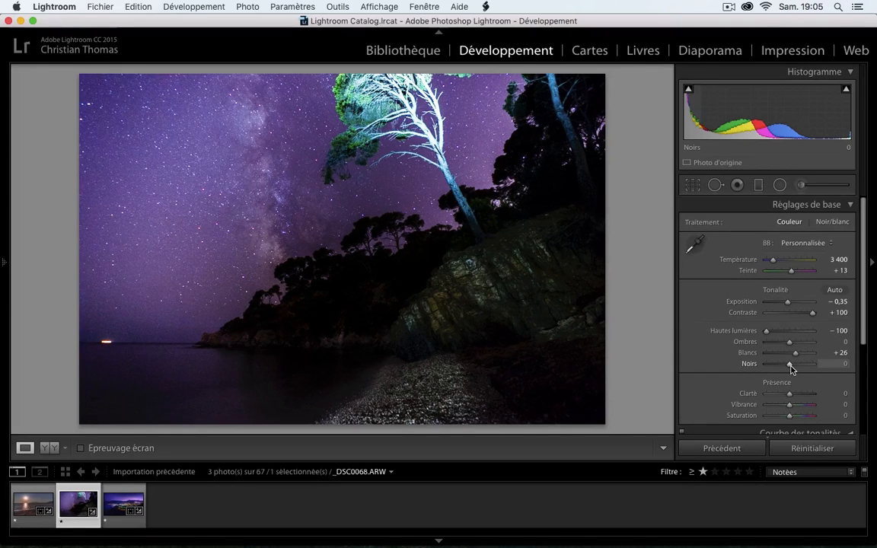
pyautogui.moveTo(789, 366); pyautogui.dragTo(786, 372)
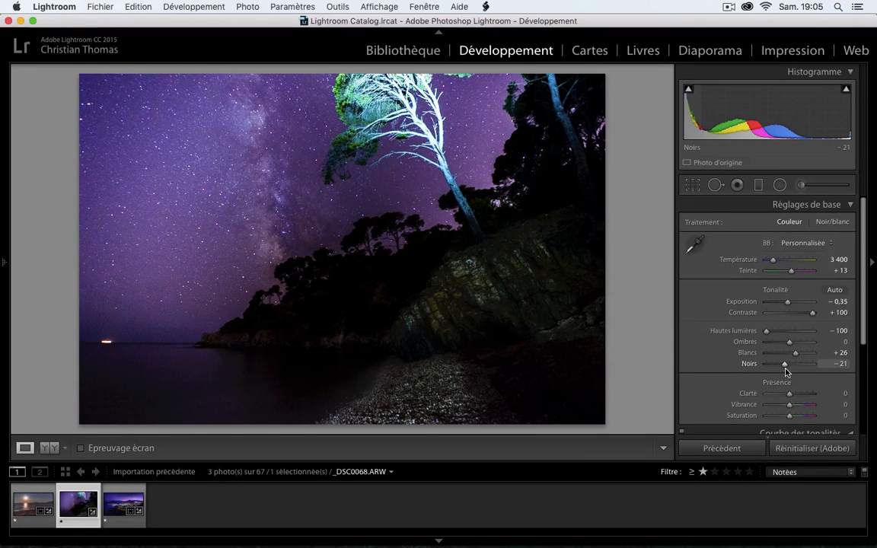
# Compare the tonal adjustments with the original photo by switching the before view on and off repeatedly
pyautogui.press('\\')
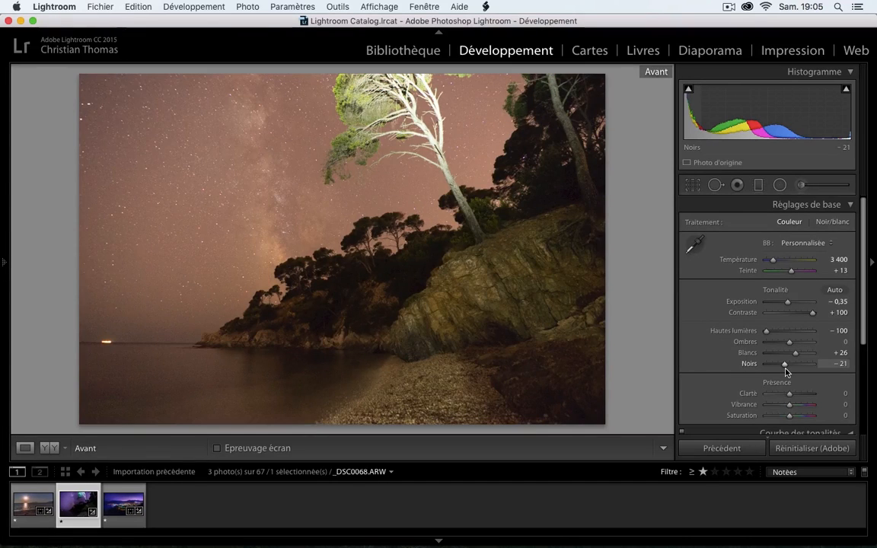
pyautogui.press('\\')
pyautogui.press('\\')
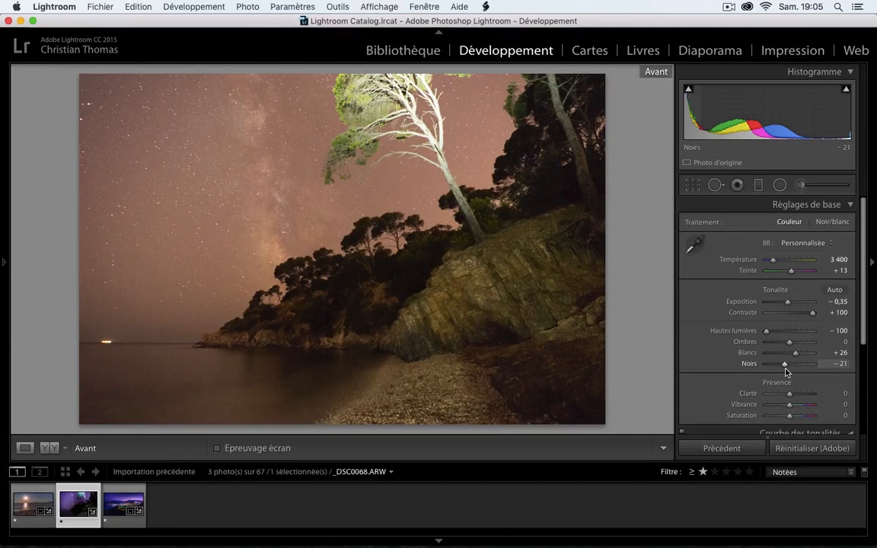
pyautogui.press('\\')
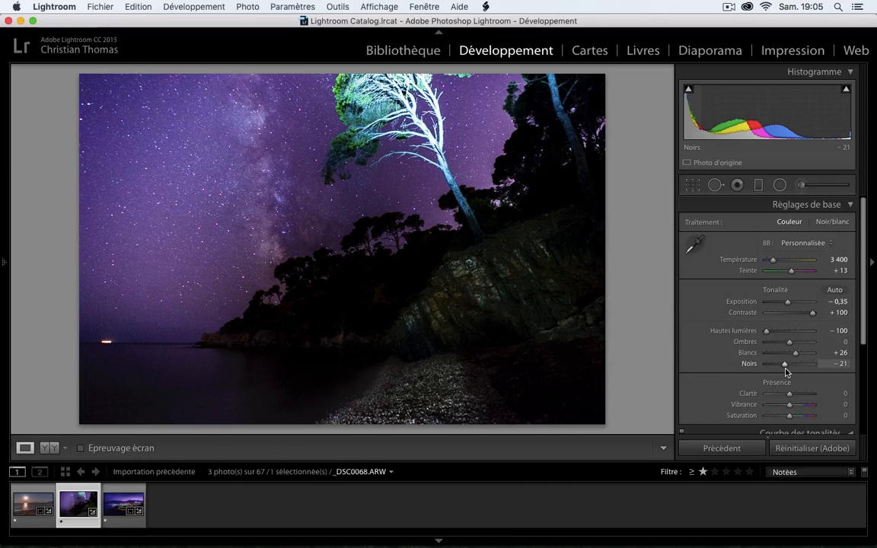
pyautogui.press('\\')
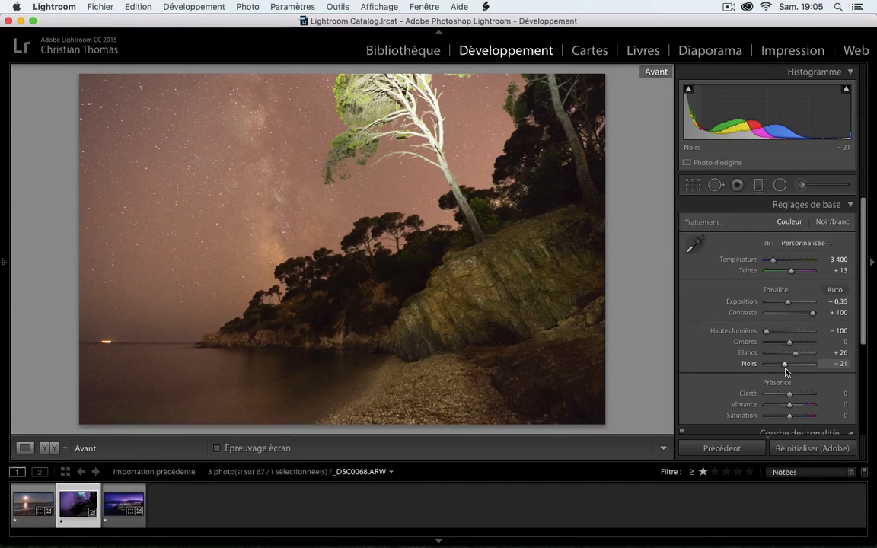
pyautogui.press('\\')
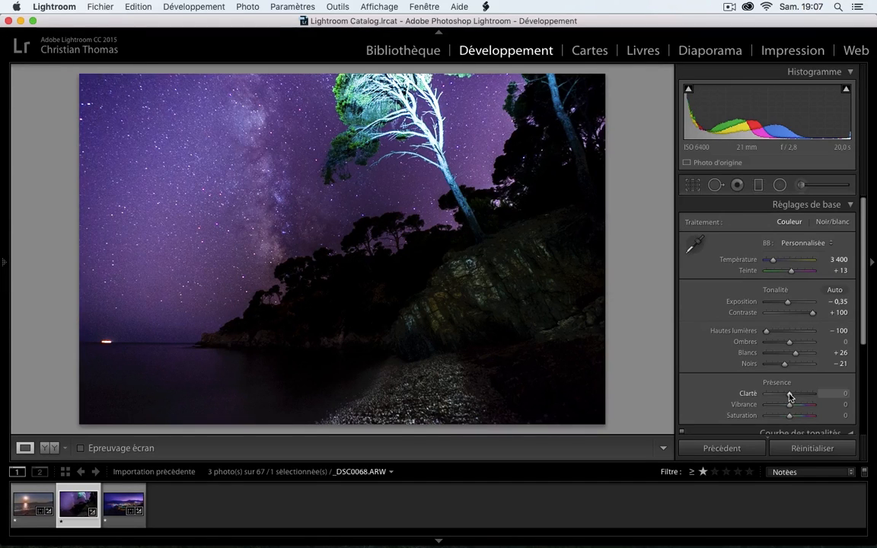
# Raise the photo's clarity (Clarté) to +20 and its vibrance to +9
pyautogui.moveTo(790, 395); pyautogui.dragTo(794, 396)
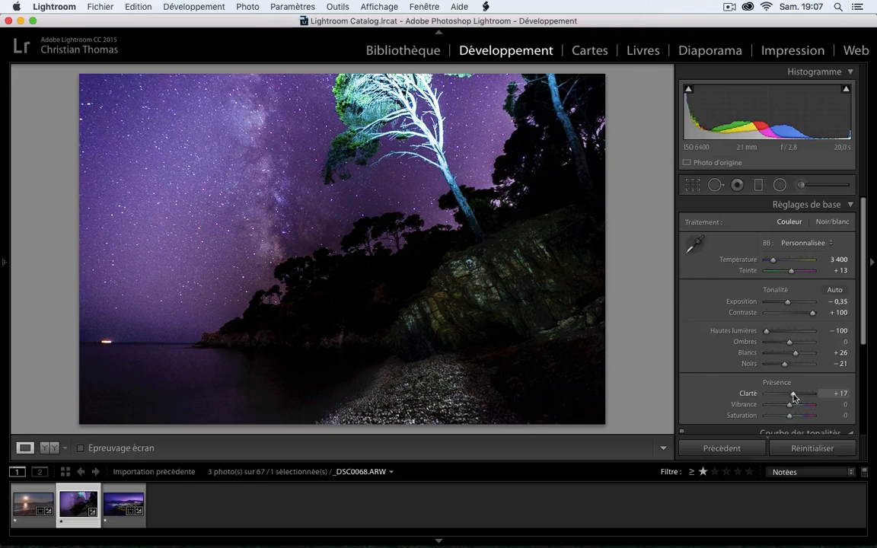
pyautogui.moveTo(794, 396); pyautogui.dragTo(794, 396)
pyautogui.moveTo(793, 396); pyautogui.dragTo(793, 396)
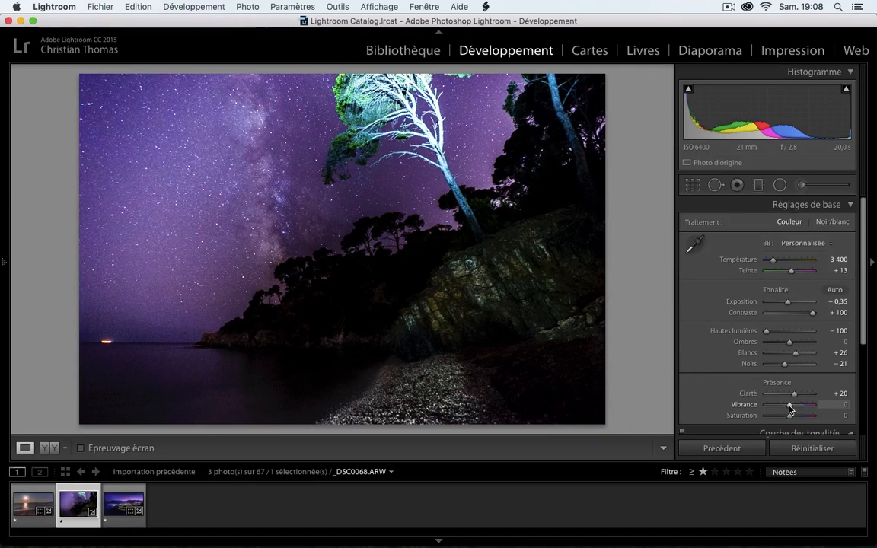
pyautogui.moveTo(789, 409); pyautogui.dragTo(792, 409)
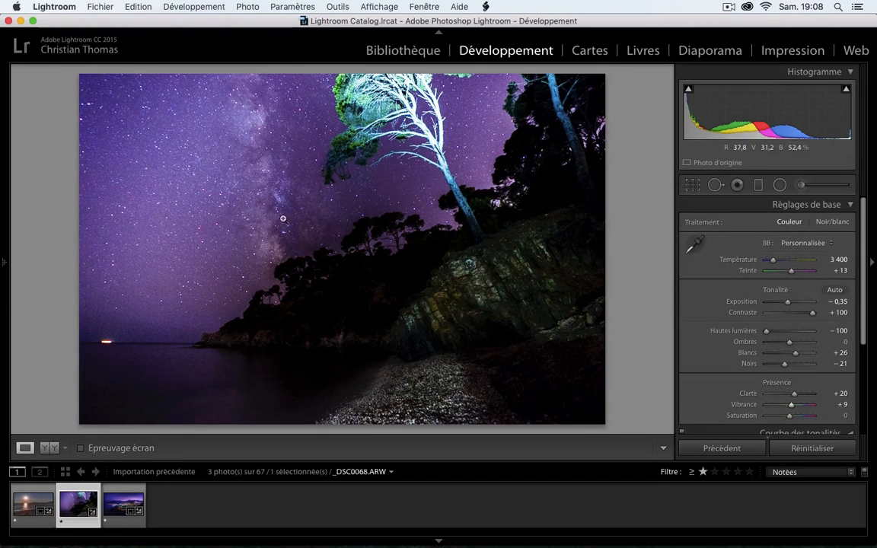
# Check the photo with clarity and vibrance applied against its original version in the before view
pyautogui.press('shift')
pyautogui.hotkey('shift', 'y')
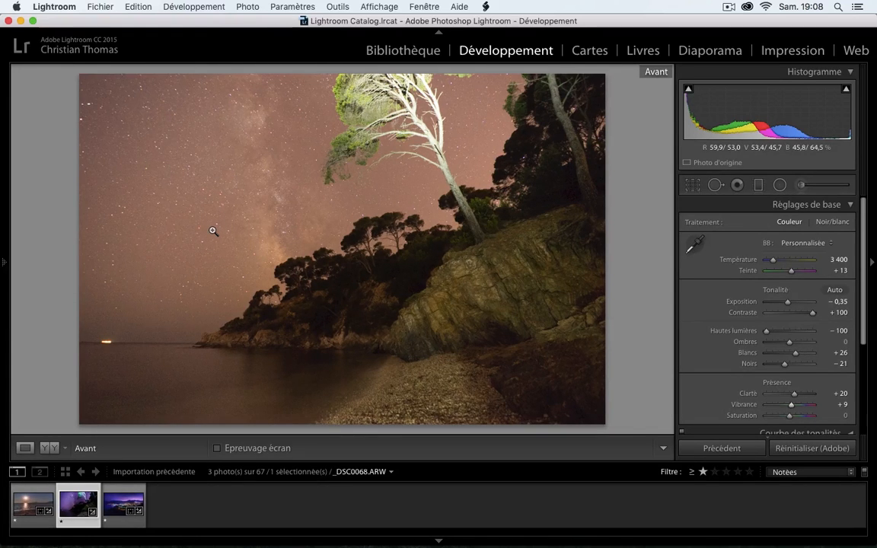
pyautogui.press('\\')
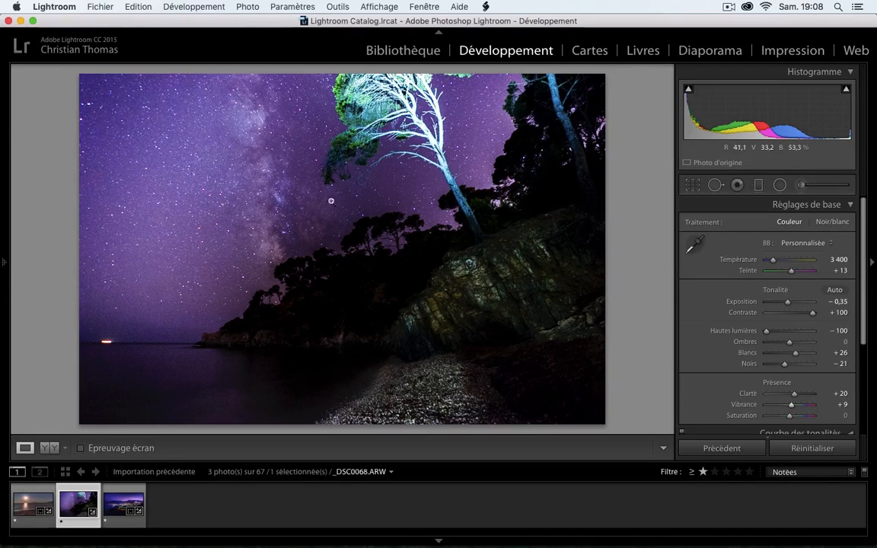
# Place a graduated filter from the photo's top edge down to the sea horizon and hide its mask overlay
pyautogui.click(821, 205)
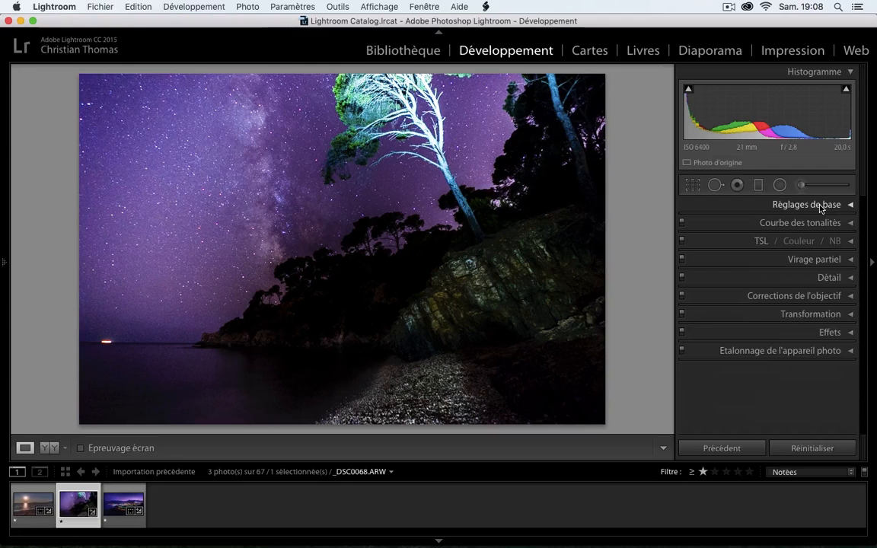
pyautogui.click(758, 187)
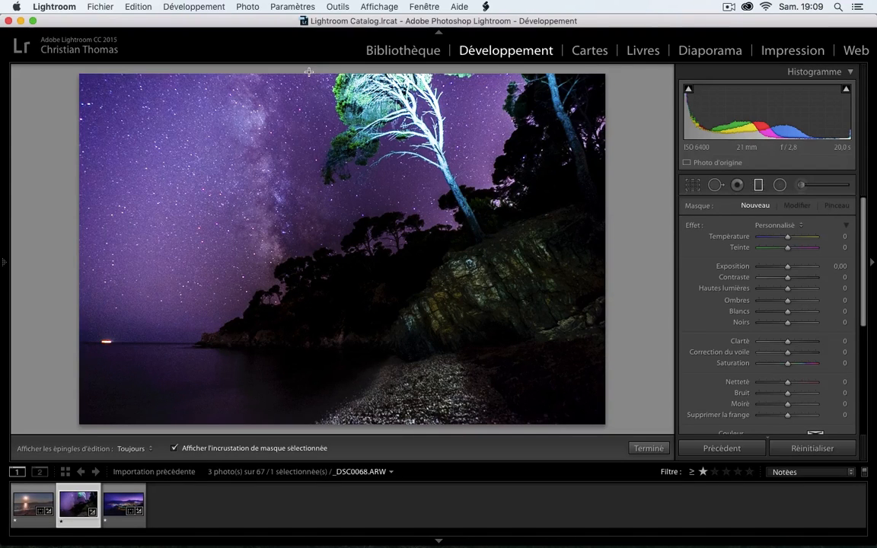
pyautogui.moveTo(308, 71); pyautogui.dragTo(307, 344)
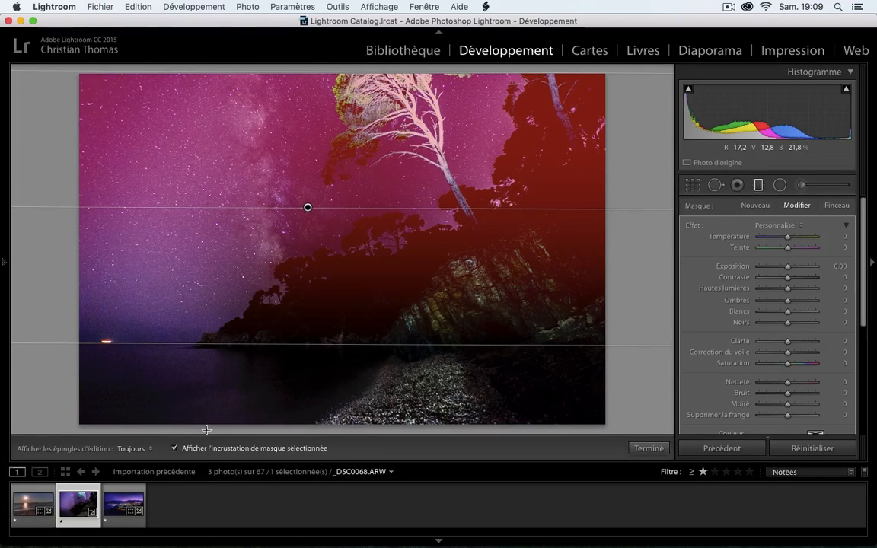
pyautogui.click(174, 448)
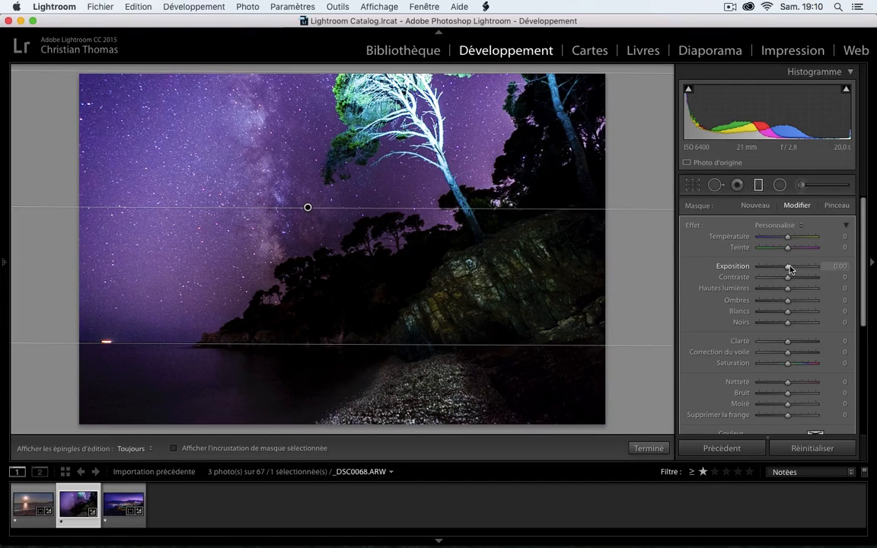
# Set the graduated filter's exposure to -0.45 and contrast to -82, and finish editing the filter
pyautogui.moveTo(790, 268); pyautogui.dragTo(792, 269)
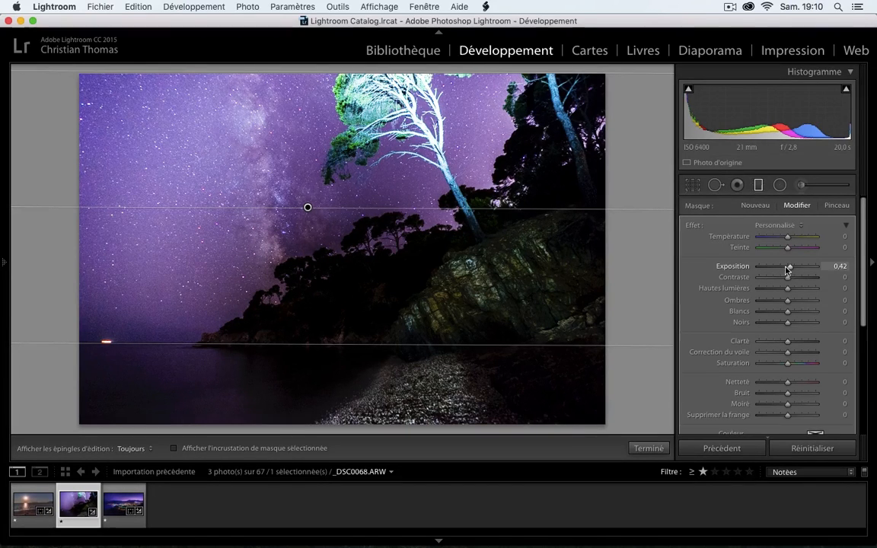
pyautogui.doubleClick(789, 268)
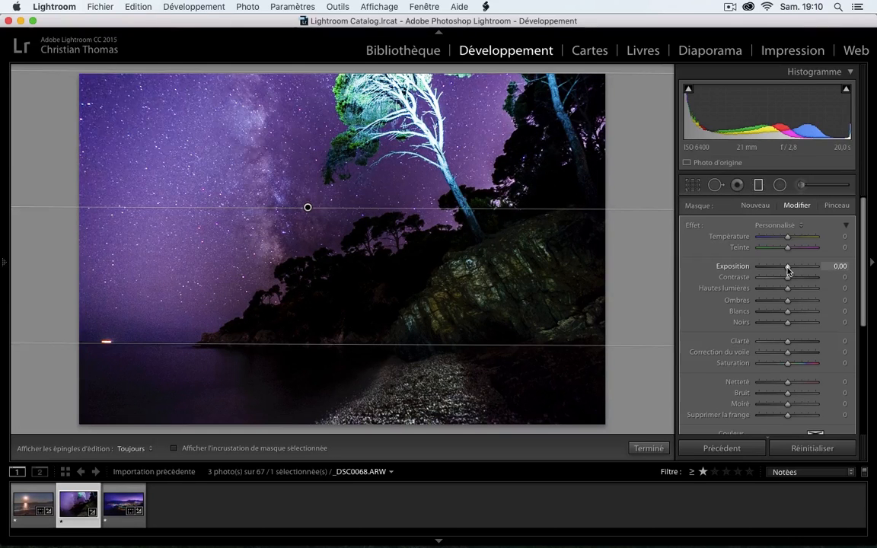
pyautogui.moveTo(788, 268); pyautogui.dragTo(786, 272)
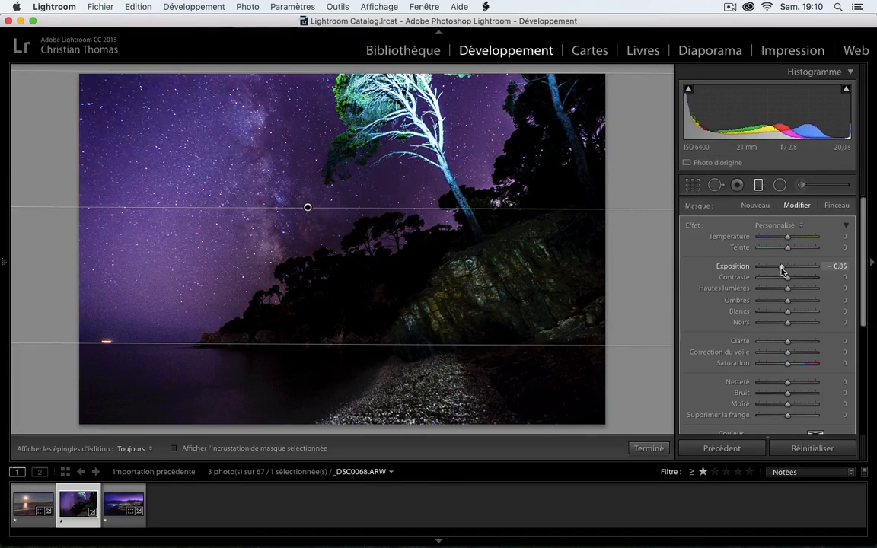
pyautogui.moveTo(786, 272); pyautogui.dragTo(781, 271)
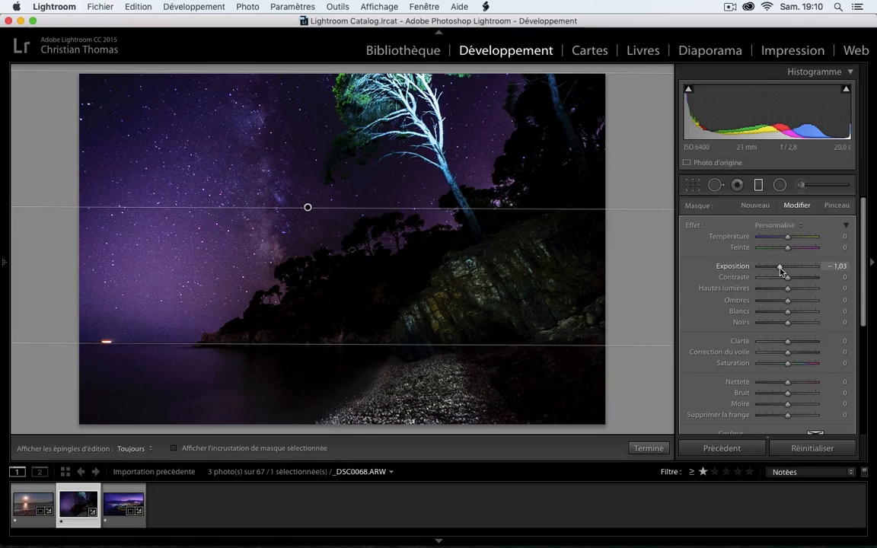
pyautogui.moveTo(780, 272); pyautogui.dragTo(784, 271)
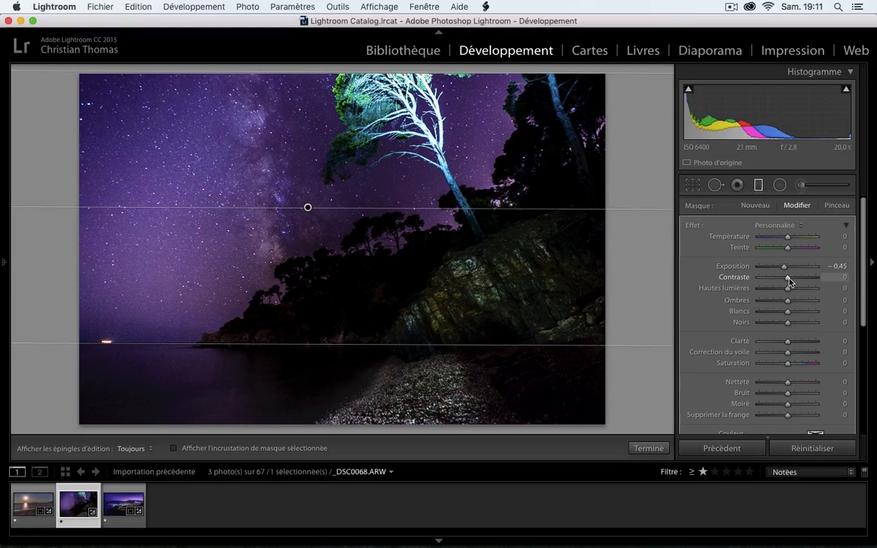
pyautogui.moveTo(786, 279); pyautogui.dragTo(766, 287)
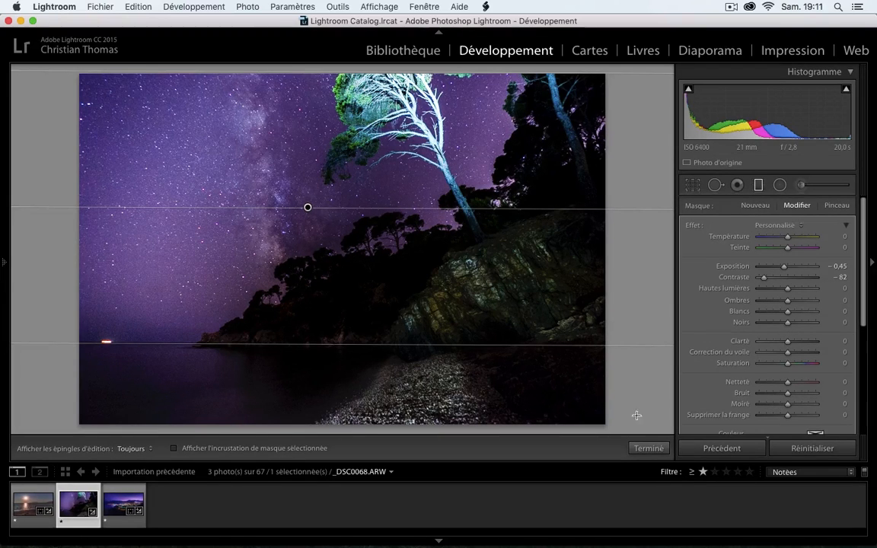
pyautogui.click(639, 447)
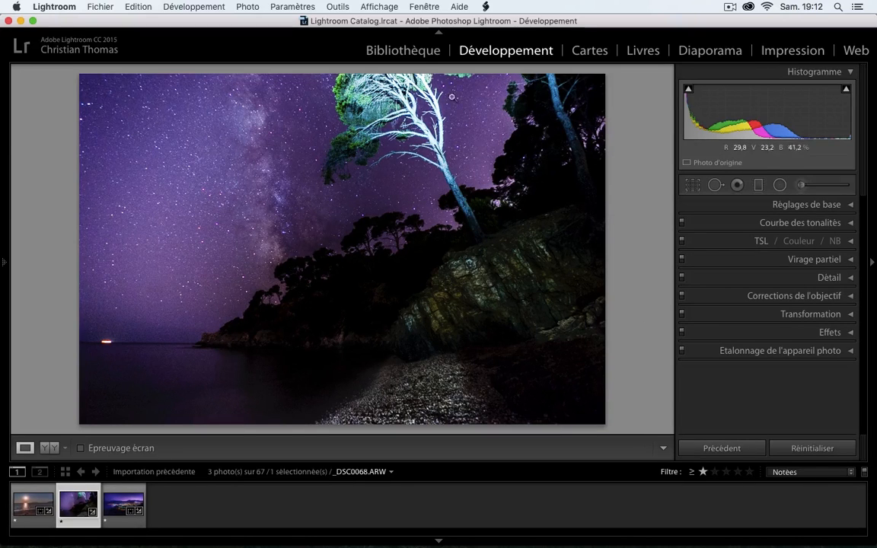
# Place a radial filter around the brightly lit tree at the photo's top edge, centring and rotating it over the branches
pyautogui.click(780, 185)
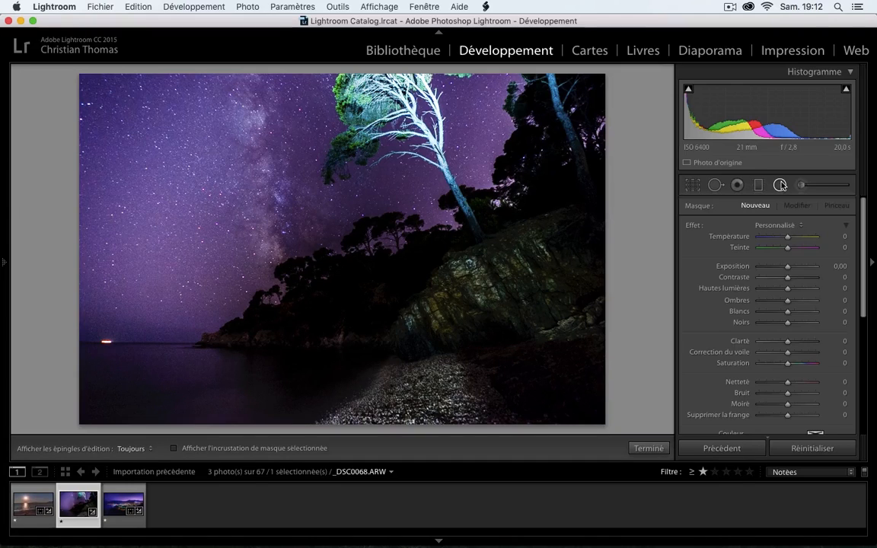
pyautogui.rightClick(380, 76)
pyautogui.click(354, 75)
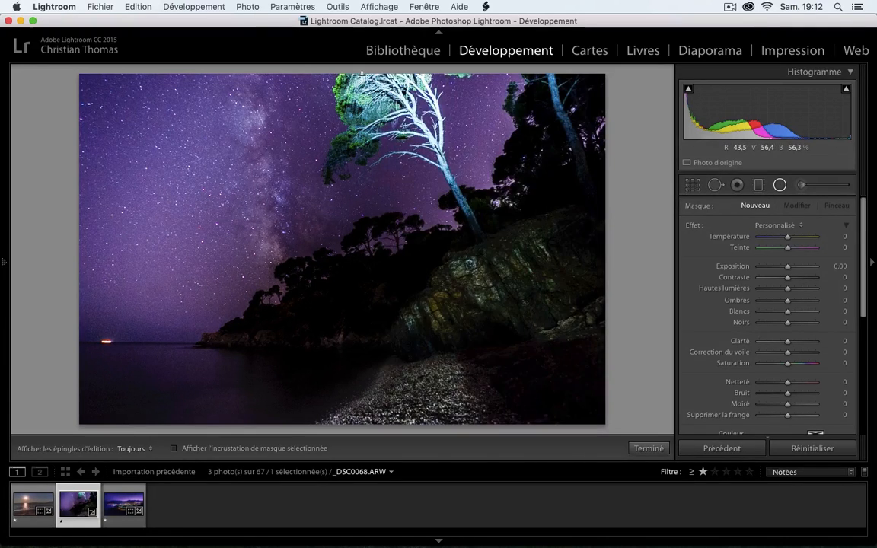
pyautogui.rightClick(368, 75)
pyautogui.click(362, 79)
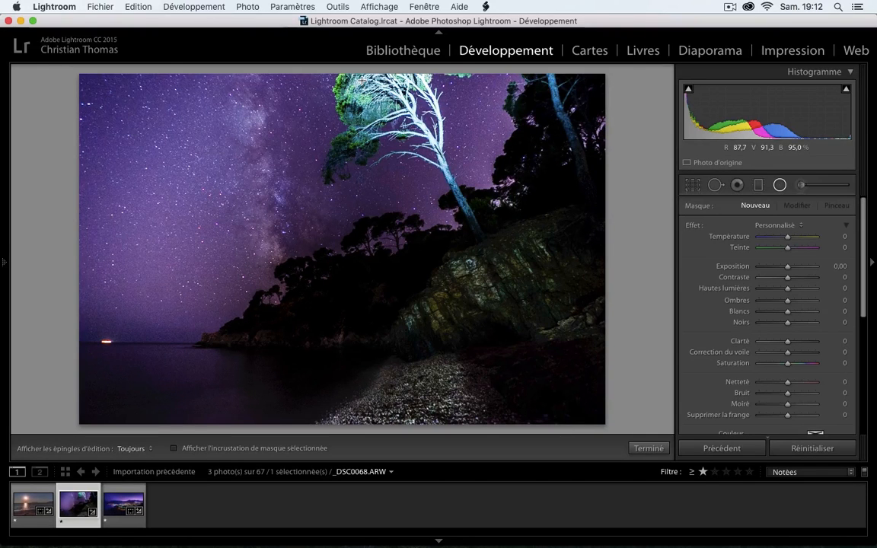
pyautogui.moveTo(363, 80); pyautogui.dragTo(438, 164)
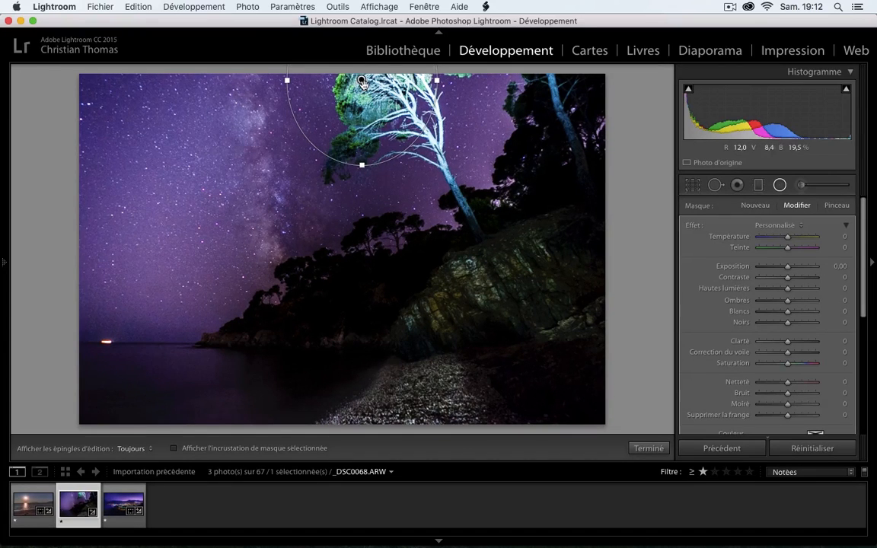
pyautogui.moveTo(363, 80); pyautogui.dragTo(407, 86)
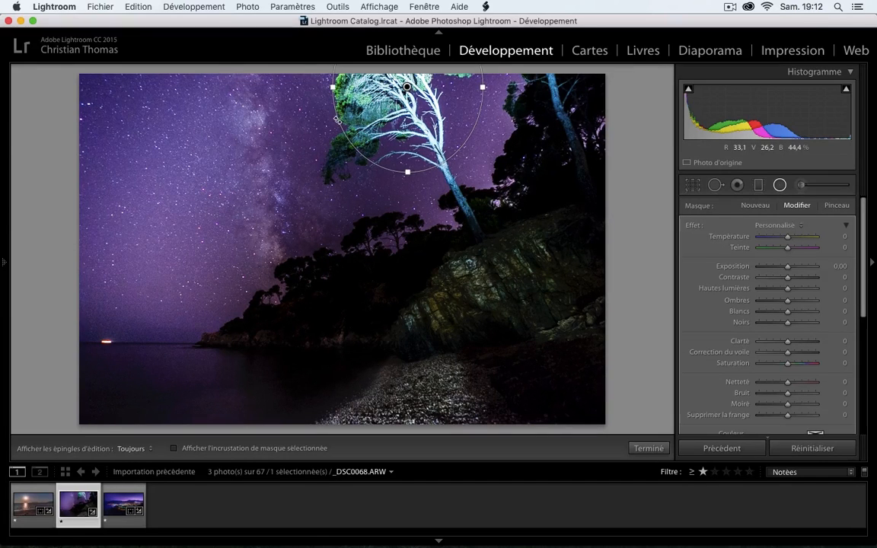
pyautogui.moveTo(341, 132); pyautogui.dragTo(362, 146)
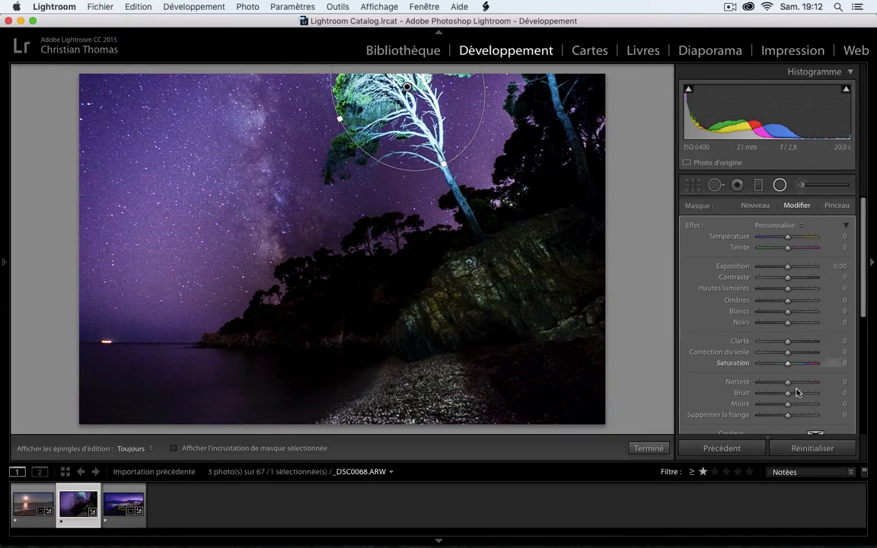
pyautogui.scroll(-5, 786, 356)
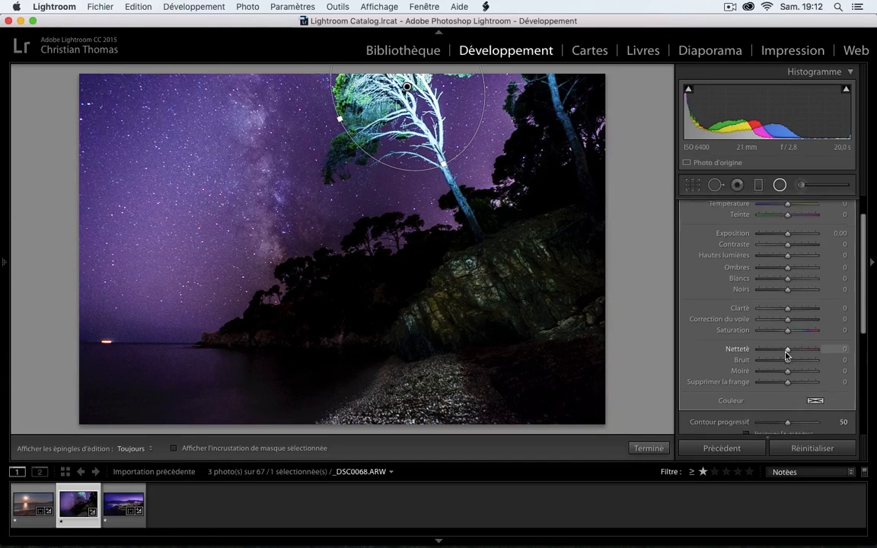
# Invert the radial filter's mask so it acts inside the ellipse around the tree, and set its exposure to -0.35
pyautogui.scroll(-2, 787, 356)
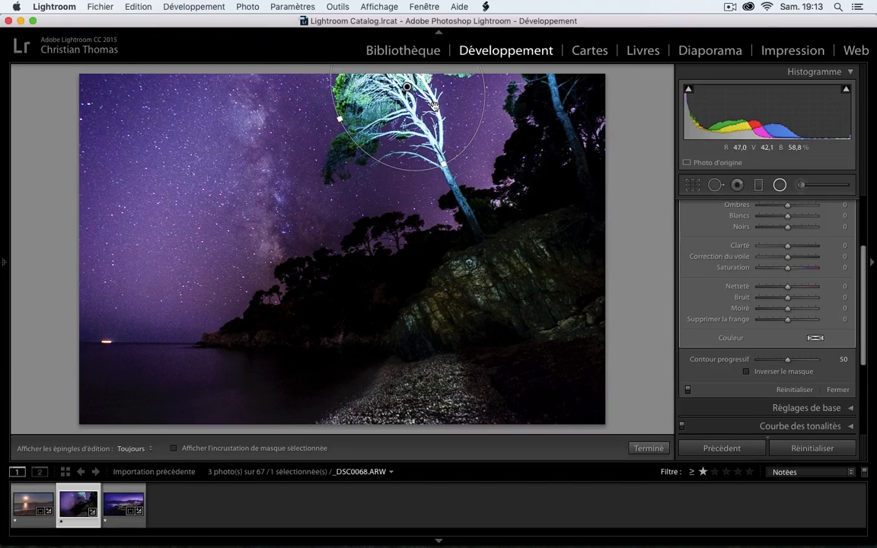
pyautogui.click(746, 371)
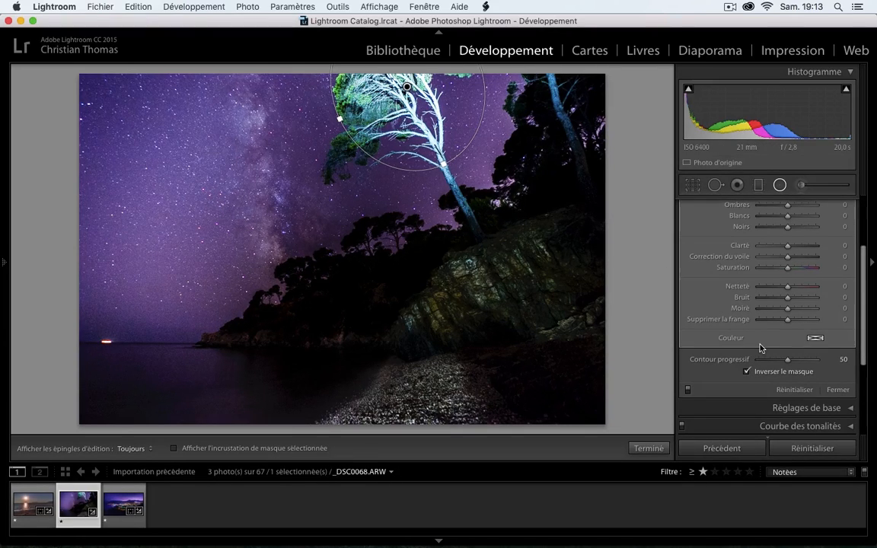
pyautogui.scroll(6, 773, 340)
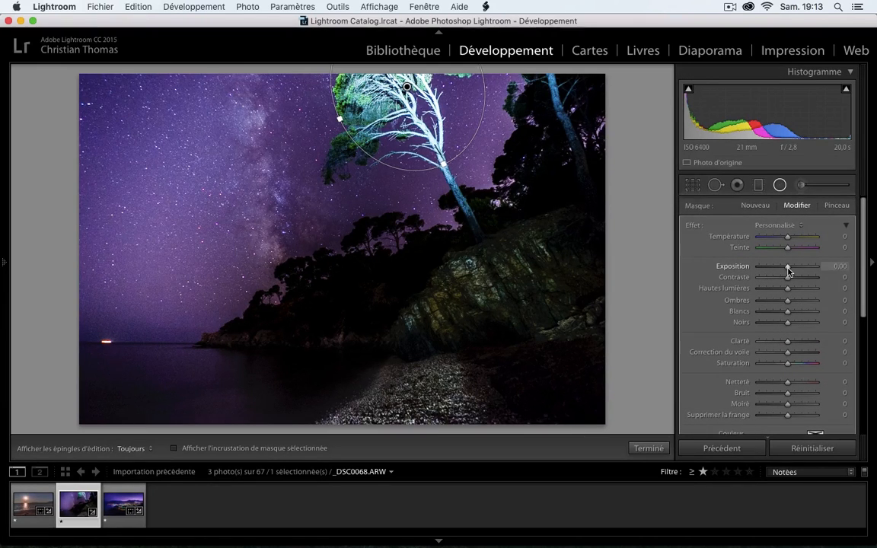
pyautogui.moveTo(789, 270); pyautogui.dragTo(784, 271)
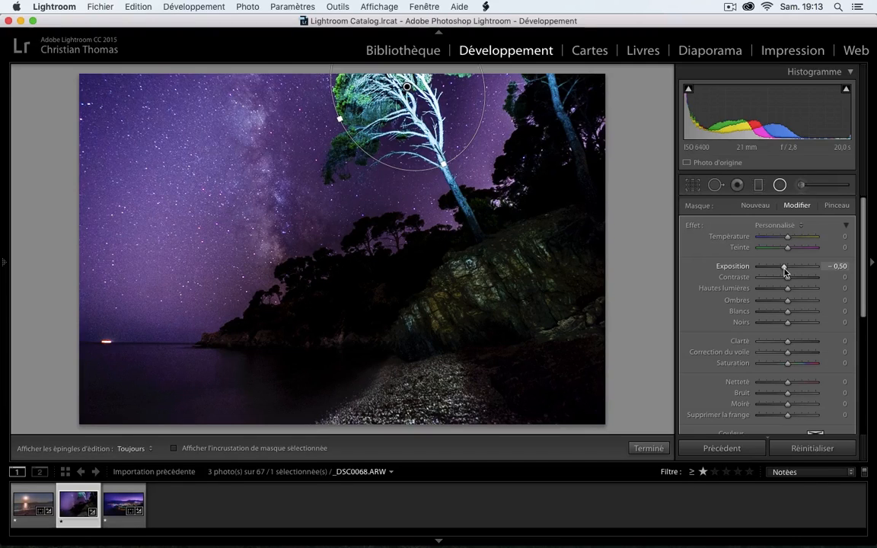
pyautogui.moveTo(785, 271); pyautogui.dragTo(786, 271)
pyautogui.moveTo(784, 272); pyautogui.dragTo(786, 272)
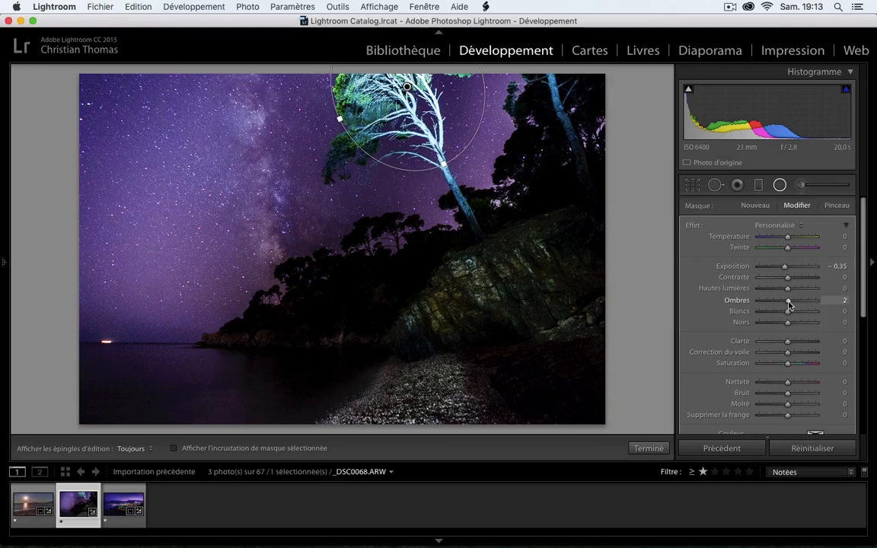
# Set the radial filter's shadows to 95 and highlights to -100, and finish editing the filter
pyautogui.moveTo(787, 306); pyautogui.dragTo(813, 309)
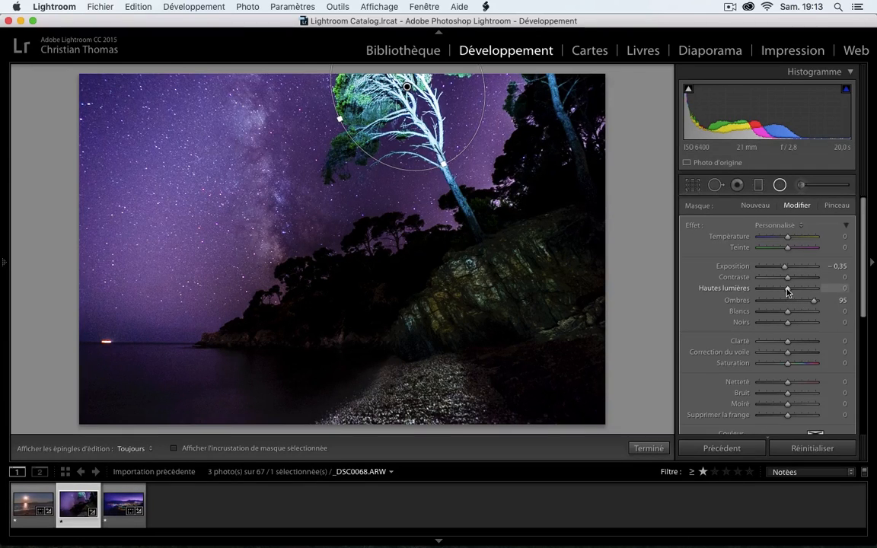
pyautogui.moveTo(785, 292); pyautogui.dragTo(773, 293)
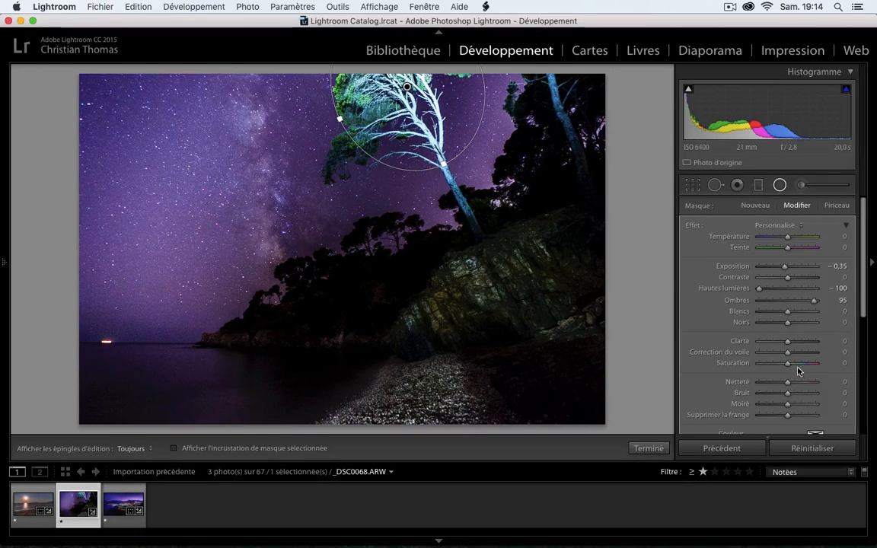
pyautogui.click(647, 448)
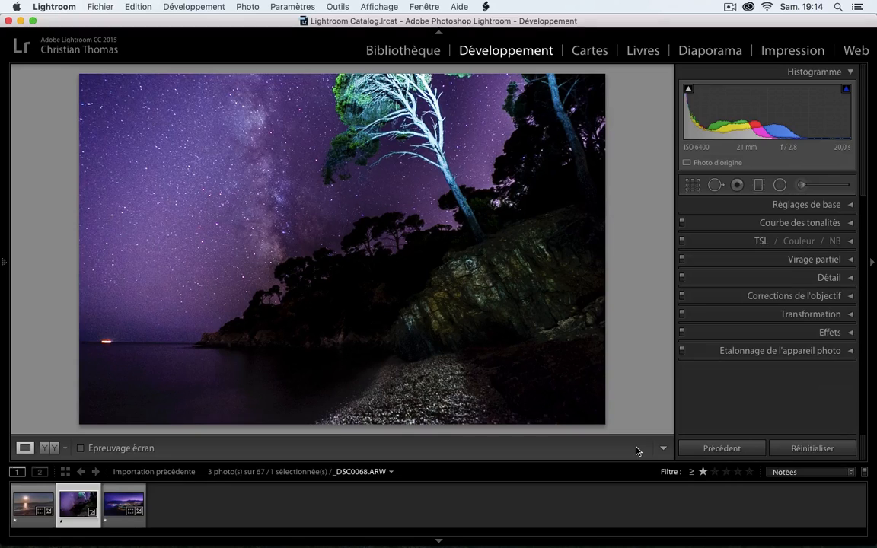
# Compare the photo with its local filters applied against the original version in the before view
pyautogui.press('shift')
pyautogui.press('\\')
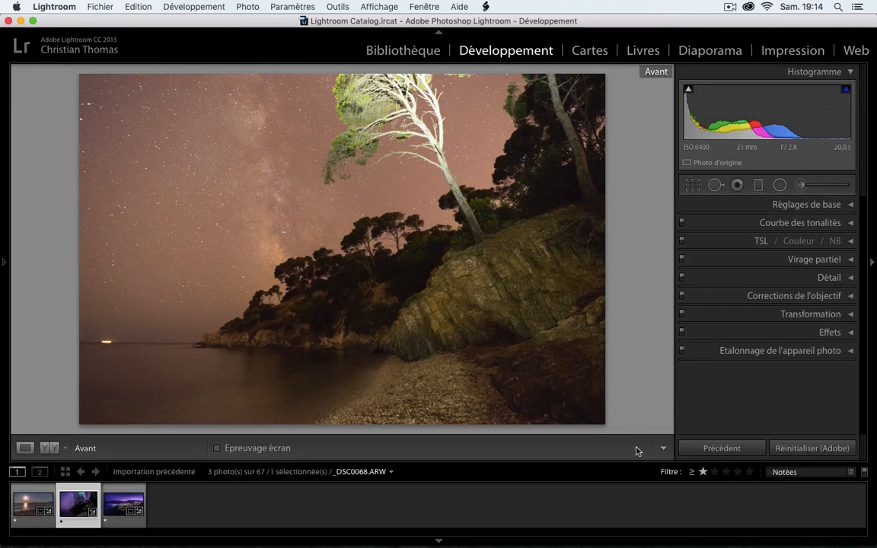
pyautogui.press('\\')
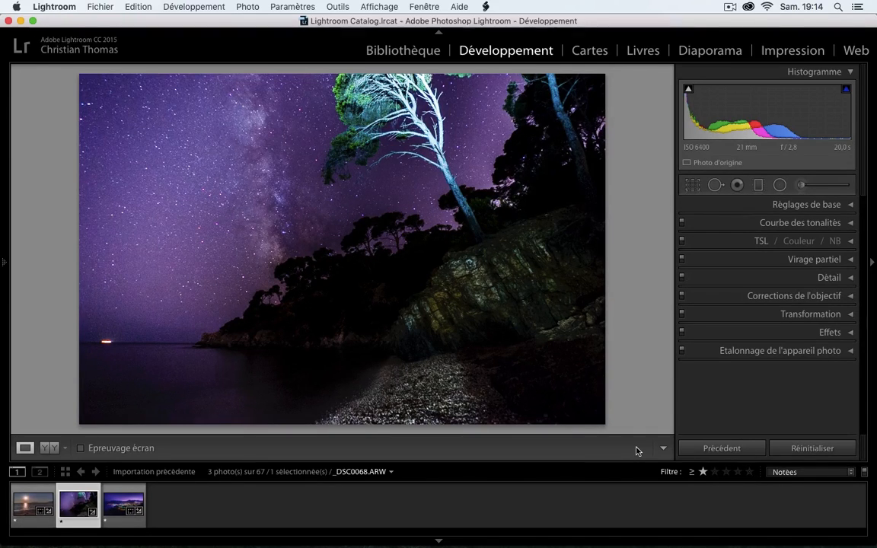
pyautogui.press('alt')
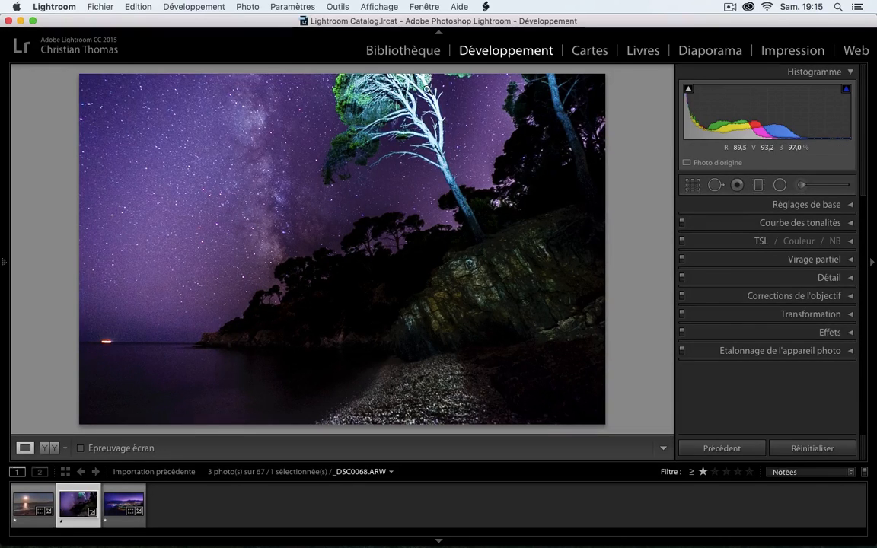
# Paint an adjustment brush mask over the Milky Way from the photo's top edge down to the treeline, and hide the mask overlay
pyautogui.click(804, 185)
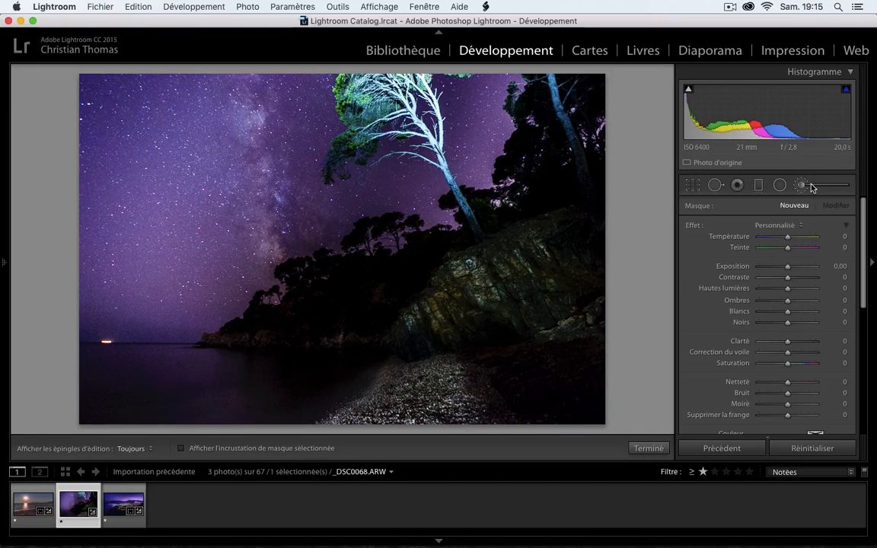
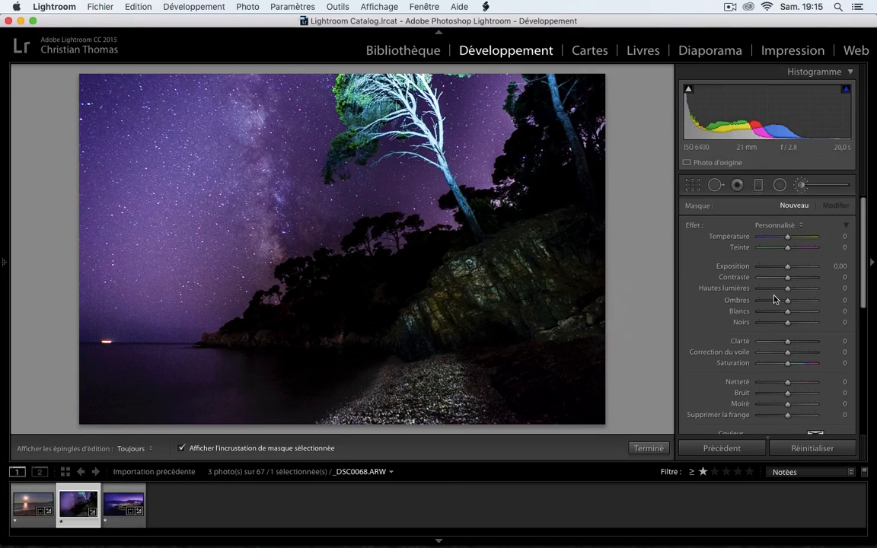
pyautogui.scroll(-5, 775, 299)
pyautogui.scroll(-2, 775, 299)
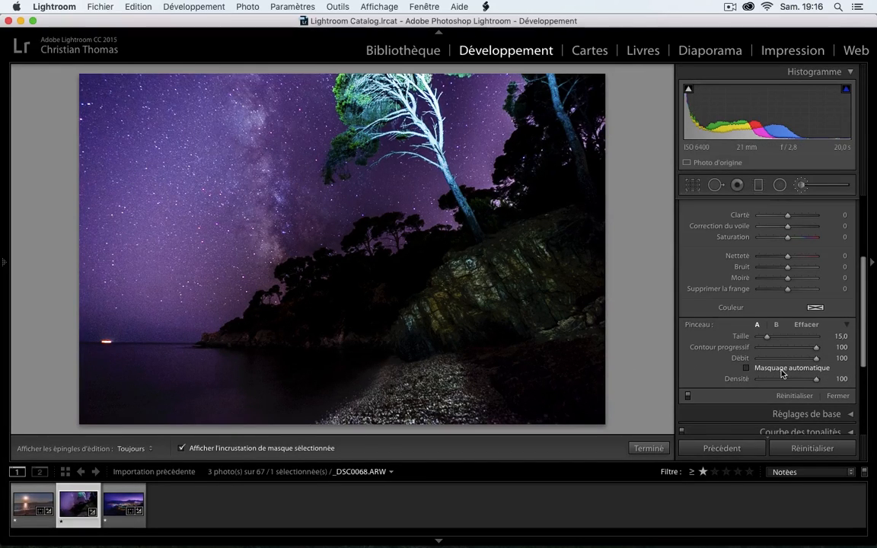
pyautogui.scroll(1, 782, 373)
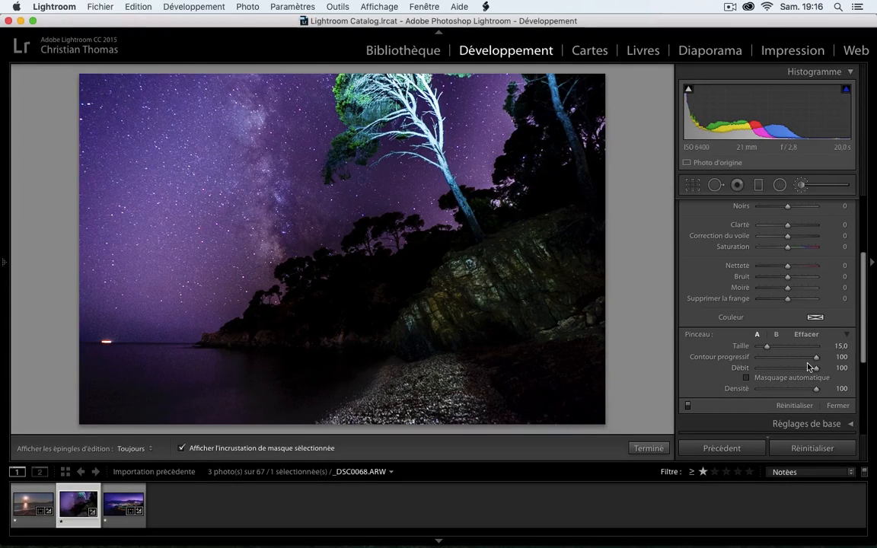
pyautogui.scroll(1, 796, 366)
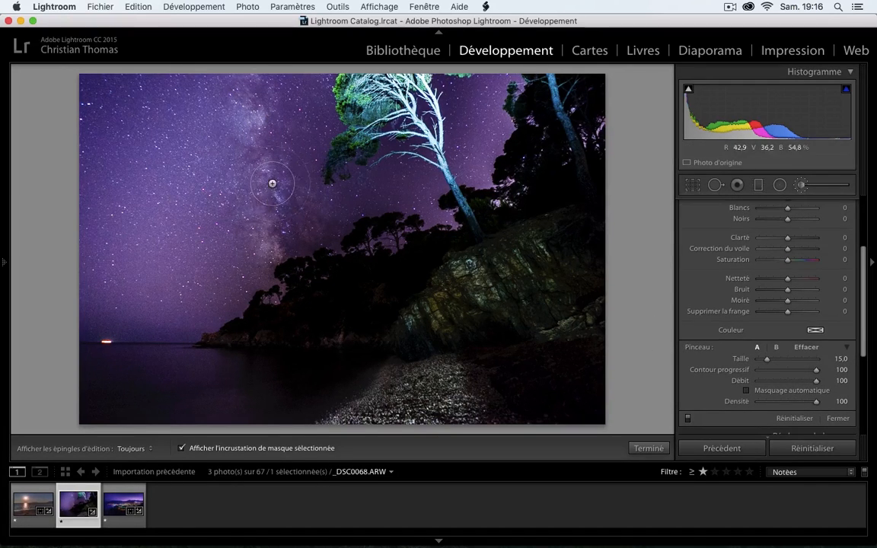
pyautogui.scroll(6, 792, 304)
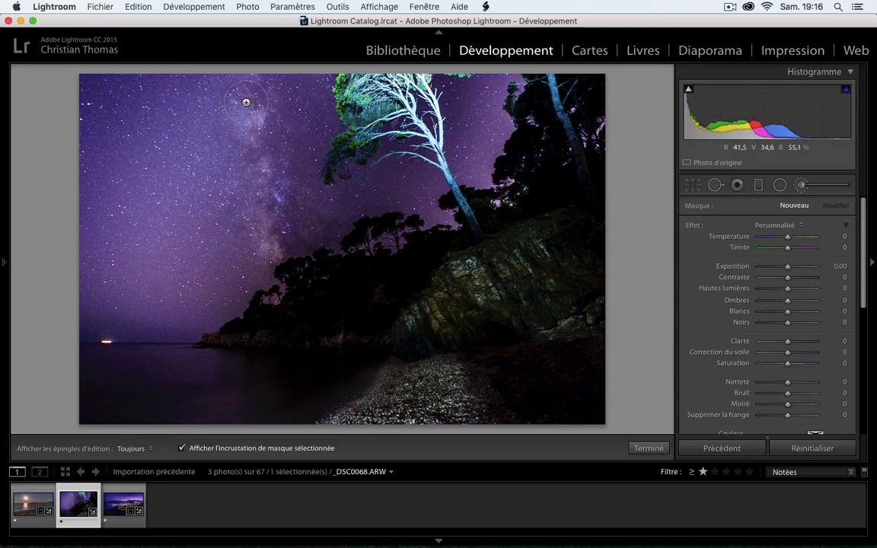
pyautogui.moveTo(236, 92)
pyautogui.mouseDown()
pyautogui.moveTo(255, 102)
pyautogui.moveTo(244, 87)
pyautogui.moveTo(255, 96)
pyautogui.moveTo(221, 126)
pyautogui.moveTo(244, 163)
pyautogui.moveTo(275, 139)
pyautogui.moveTo(251, 156)
pyautogui.moveTo(255, 190)
pyautogui.moveTo(291, 211)
pyautogui.moveTo(263, 194)
pyautogui.moveTo(237, 197)
pyautogui.moveTo(259, 235)
pyautogui.moveTo(228, 213)
pyautogui.moveTo(251, 256)
pyautogui.moveTo(229, 226)
pyautogui.moveTo(257, 190)
pyautogui.moveTo(230, 132)
pyautogui.moveTo(259, 165)
pyautogui.moveTo(263, 205)
pyautogui.moveTo(247, 100)
pyautogui.moveTo(222, 86)
pyautogui.moveTo(254, 137)
pyautogui.mouseUp()
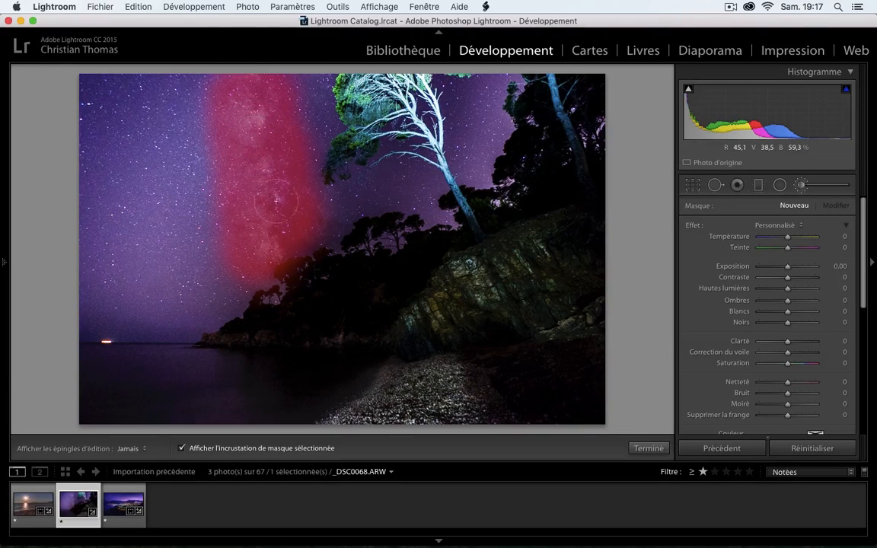
pyautogui.moveTo(276, 201); pyautogui.dragTo(280, 216)
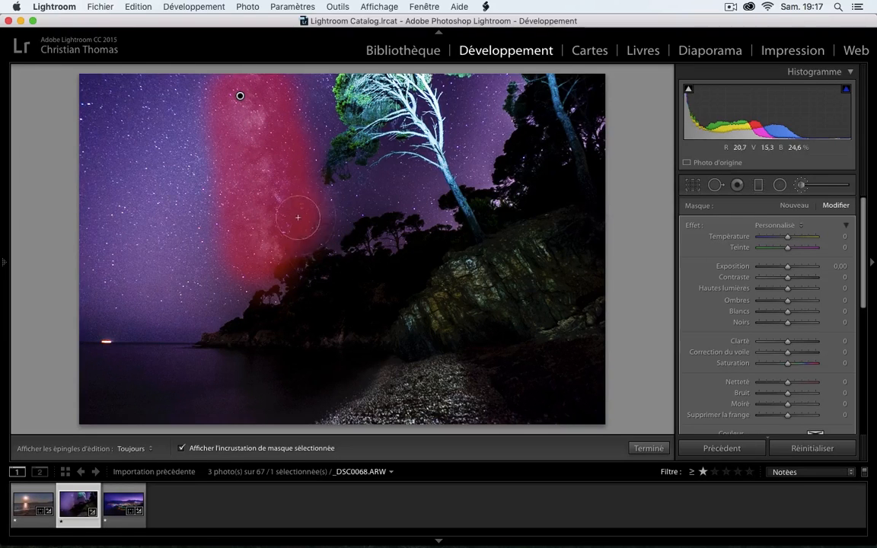
pyautogui.click(182, 449)
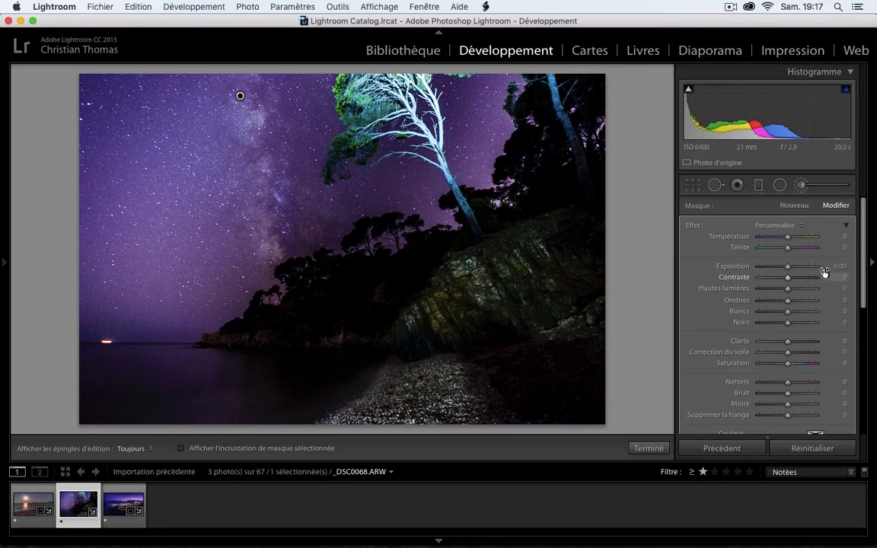
# Set the Milky Way brush adjustment's exposure to 0.30 and contrast to 7
pyautogui.moveTo(788, 268); pyautogui.dragTo(789, 270)
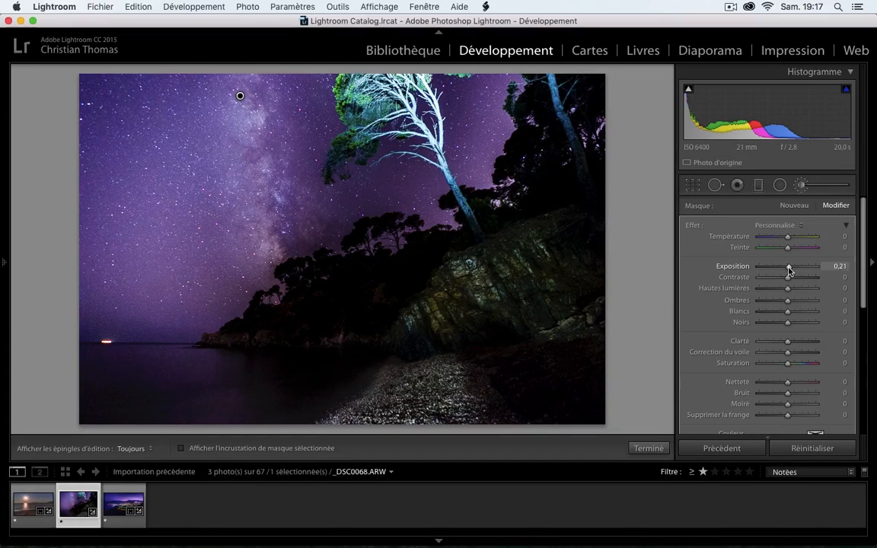
pyautogui.moveTo(787, 270); pyautogui.dragTo(788, 270)
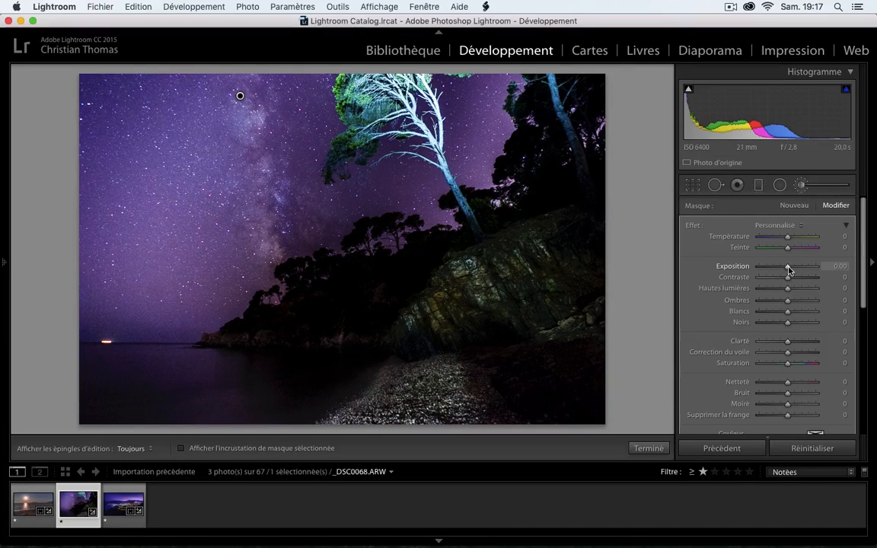
pyautogui.moveTo(788, 267); pyautogui.dragTo(789, 267)
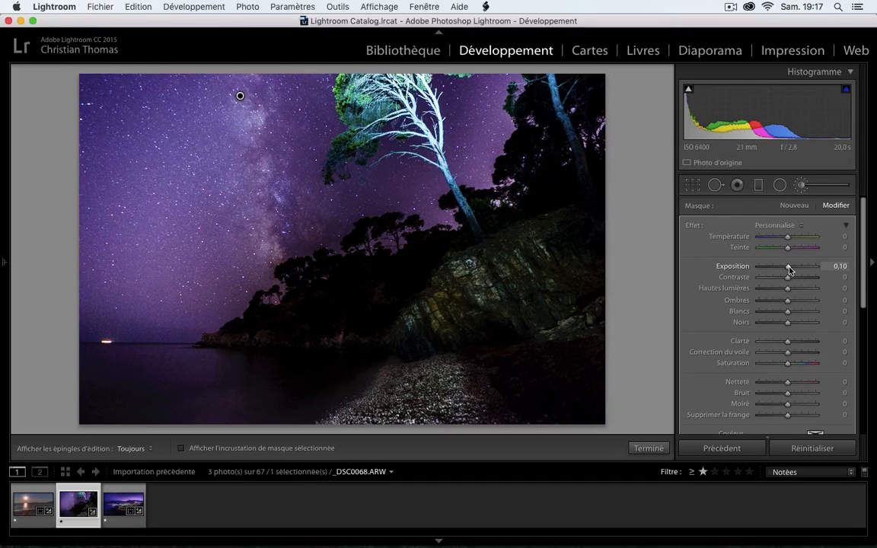
pyautogui.moveTo(789, 268); pyautogui.dragTo(786, 271)
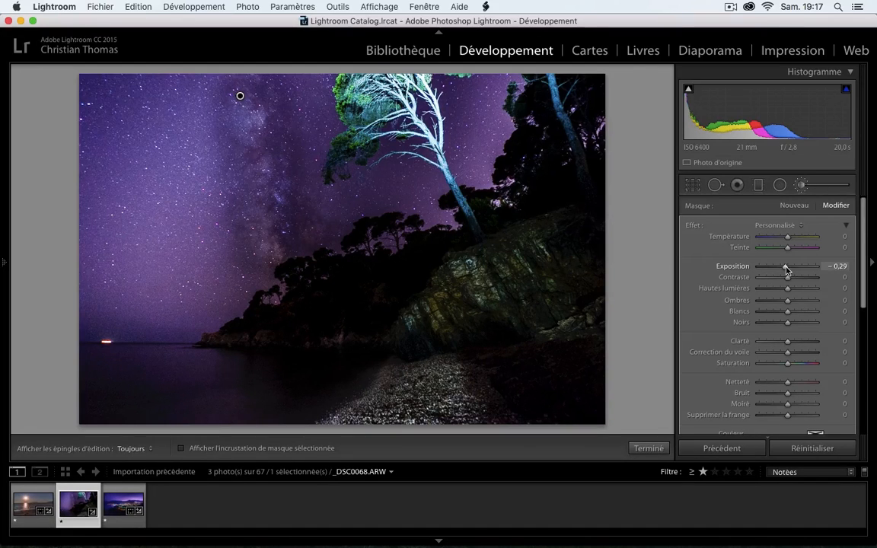
pyautogui.moveTo(786, 271); pyautogui.dragTo(791, 268)
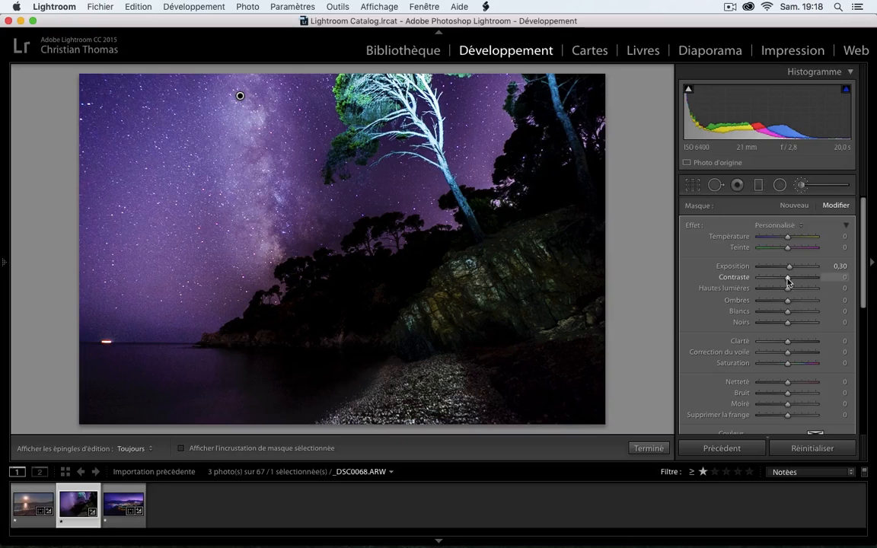
pyautogui.moveTo(787, 278); pyautogui.dragTo(791, 280)
pyautogui.click(843, 277)
pyautogui.write('7')
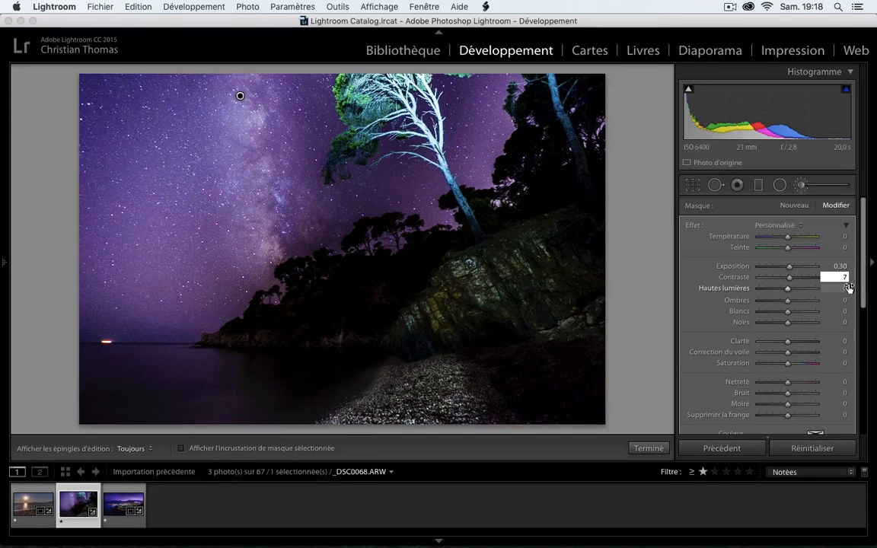
# Set the highlights of the Milky Way brush adjustment to 16
pyautogui.click(789, 291)
pyautogui.moveTo(789, 291); pyautogui.dragTo(787, 290)
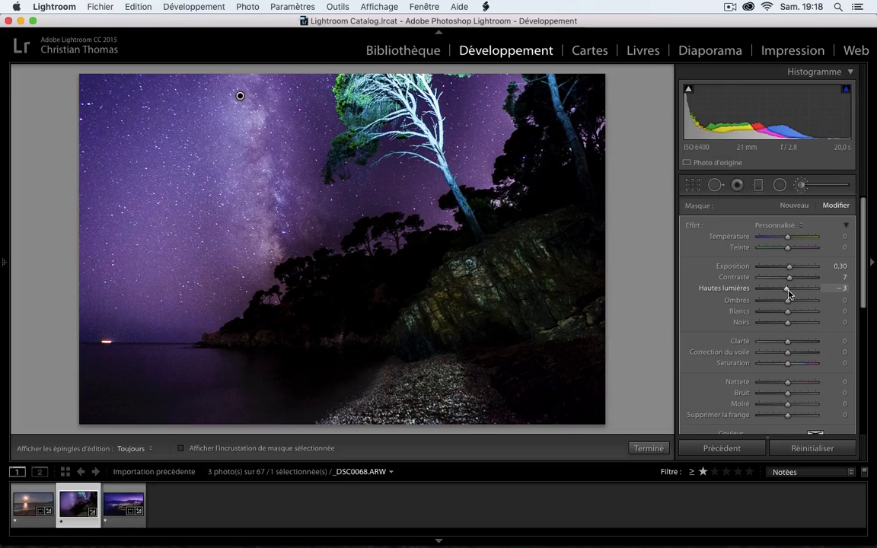
pyautogui.doubleClick(788, 289)
pyautogui.moveTo(790, 294); pyautogui.dragTo(792, 294)
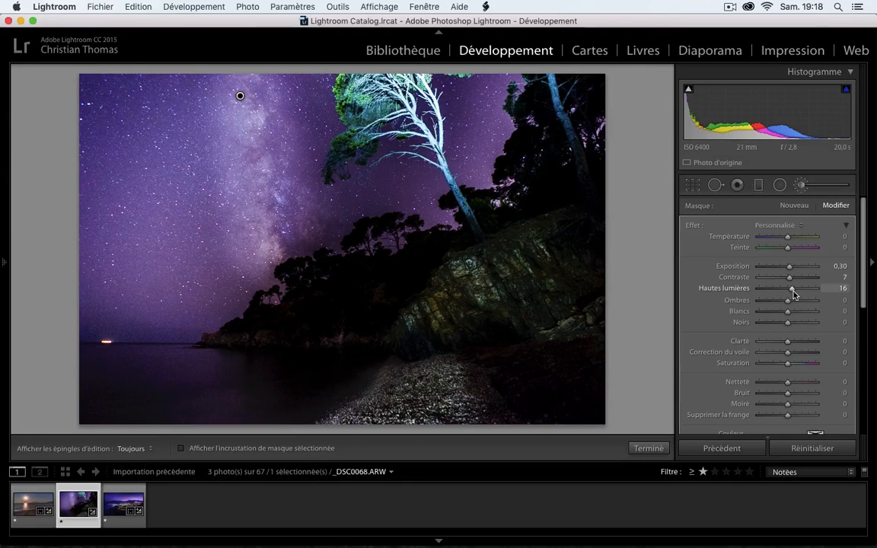
pyautogui.moveTo(793, 294); pyautogui.dragTo(795, 293)
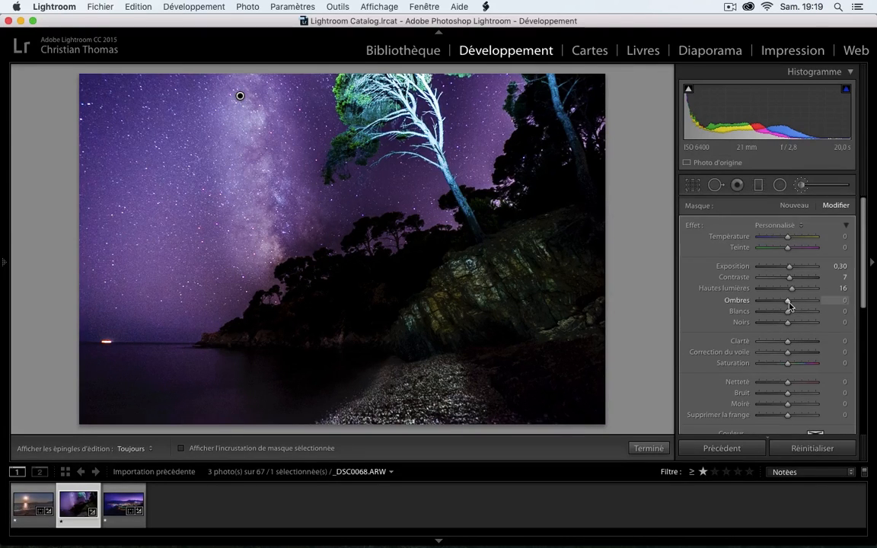
# Set the Milky Way brush adjustment's shadows to 4 and clarity to 17
pyautogui.moveTo(788, 300); pyautogui.dragTo(790, 302)
pyautogui.moveTo(790, 303); pyautogui.dragTo(790, 303)
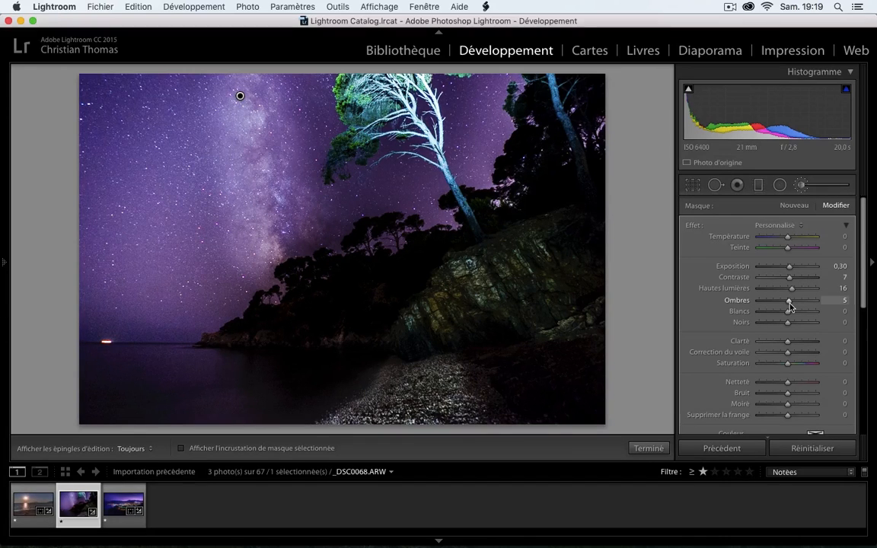
pyautogui.moveTo(790, 303); pyautogui.dragTo(791, 303)
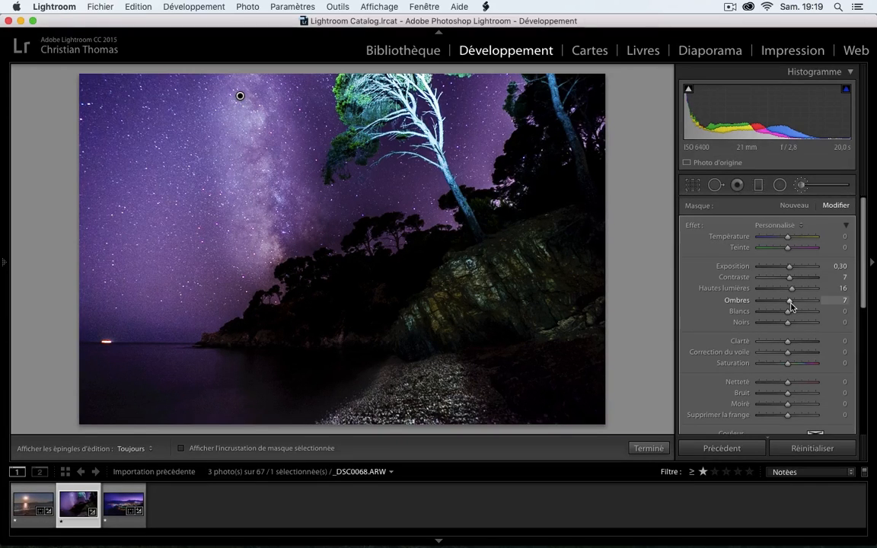
pyautogui.click(842, 300)
pyautogui.write('4')
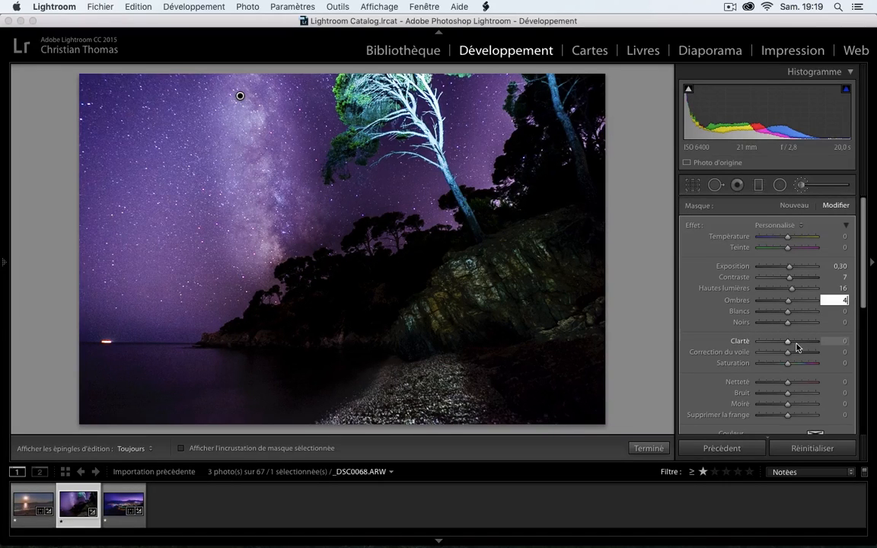
pyautogui.press('Return')
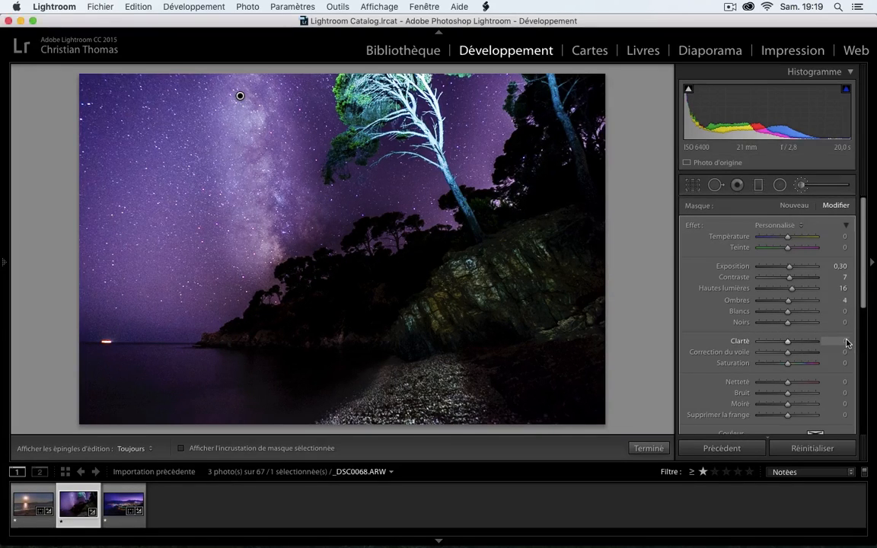
pyautogui.click(847, 341)
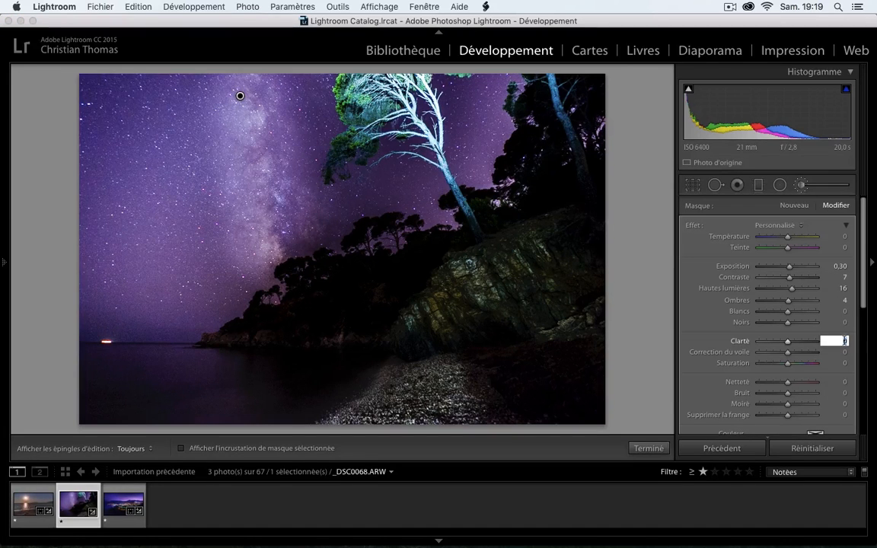
pyautogui.write('17')
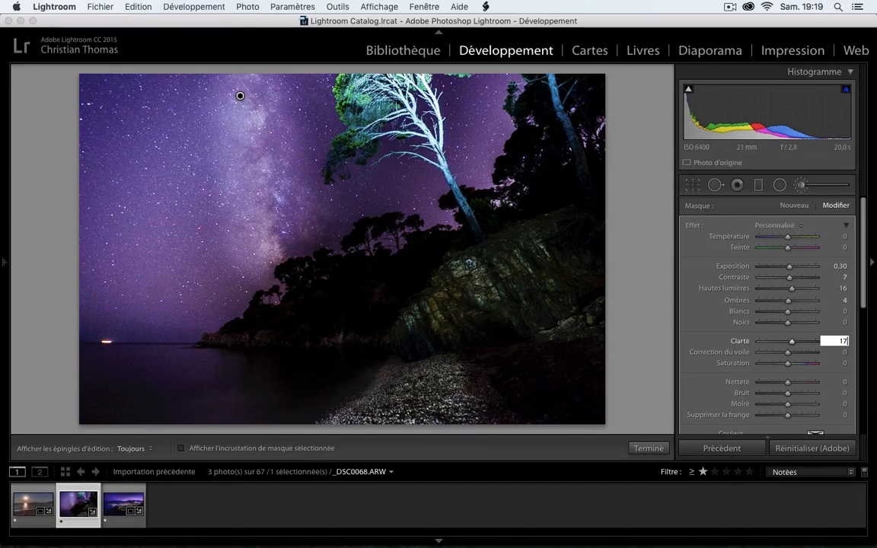
# Set the dehaze amount of the Milky Way brush adjustment to 33
pyautogui.click(716, 333)
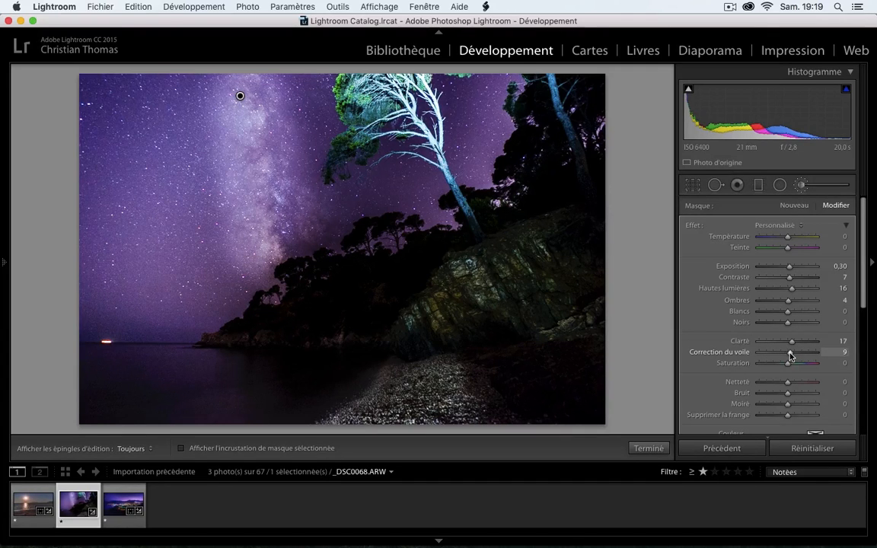
pyautogui.moveTo(789, 357); pyautogui.dragTo(795, 362)
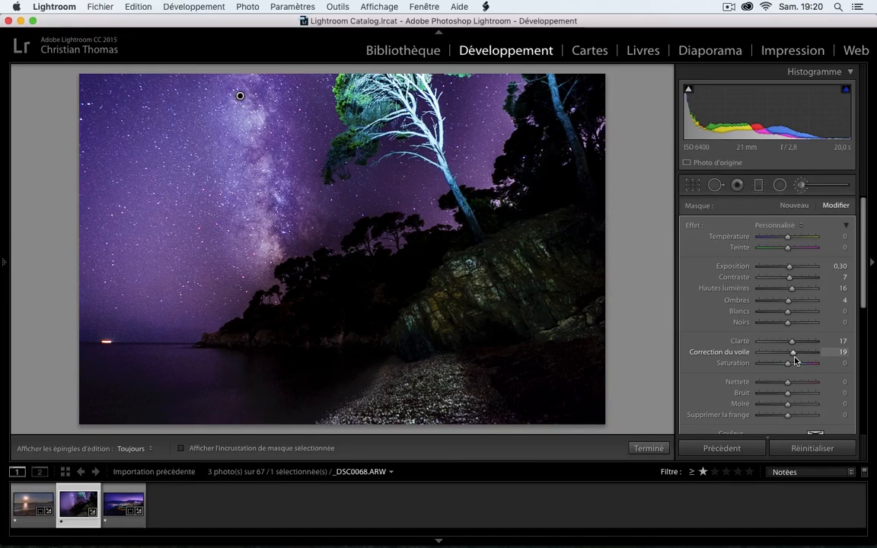
pyautogui.moveTo(794, 356); pyautogui.dragTo(798, 357)
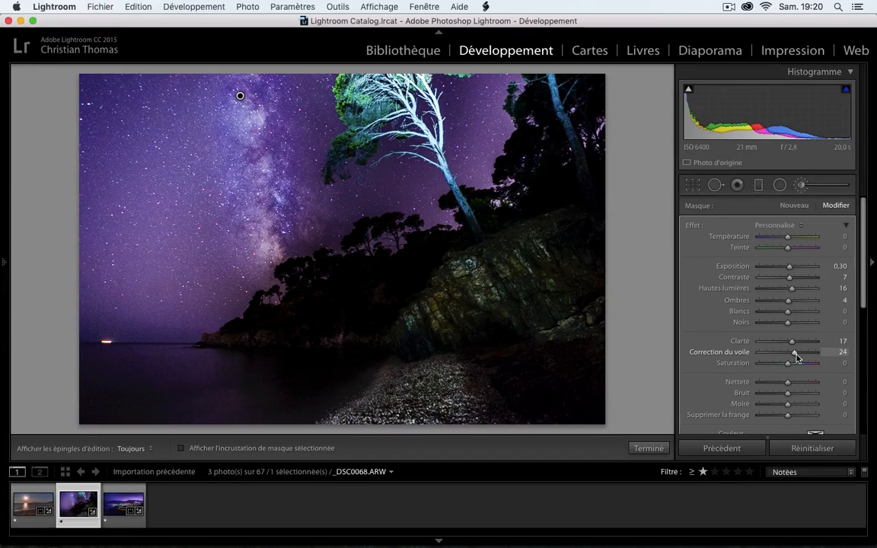
pyautogui.moveTo(797, 358); pyautogui.dragTo(798, 357)
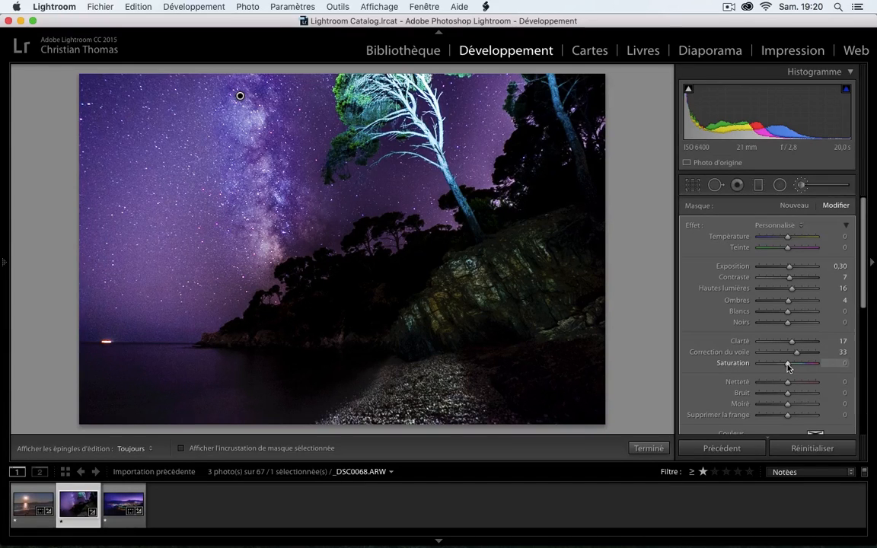
# Set the Milky Way brush adjustment's saturation to 37 and sharpness to 29
pyautogui.moveTo(787, 366); pyautogui.dragTo(796, 367)
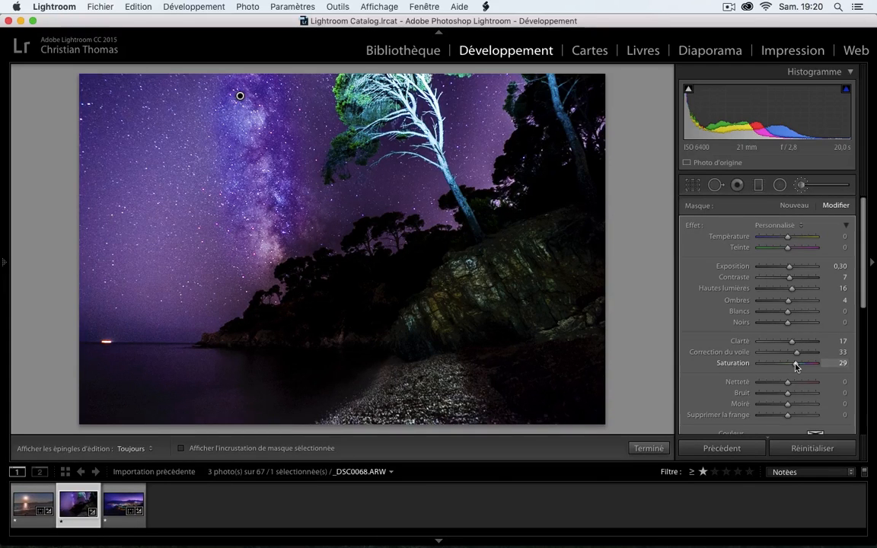
pyautogui.moveTo(795, 366); pyautogui.dragTo(799, 368)
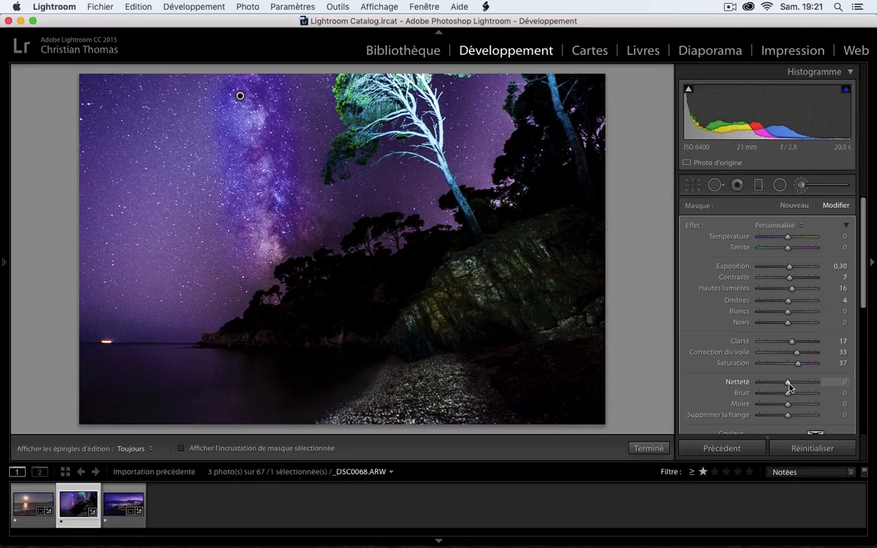
pyautogui.moveTo(788, 382); pyautogui.dragTo(797, 385)
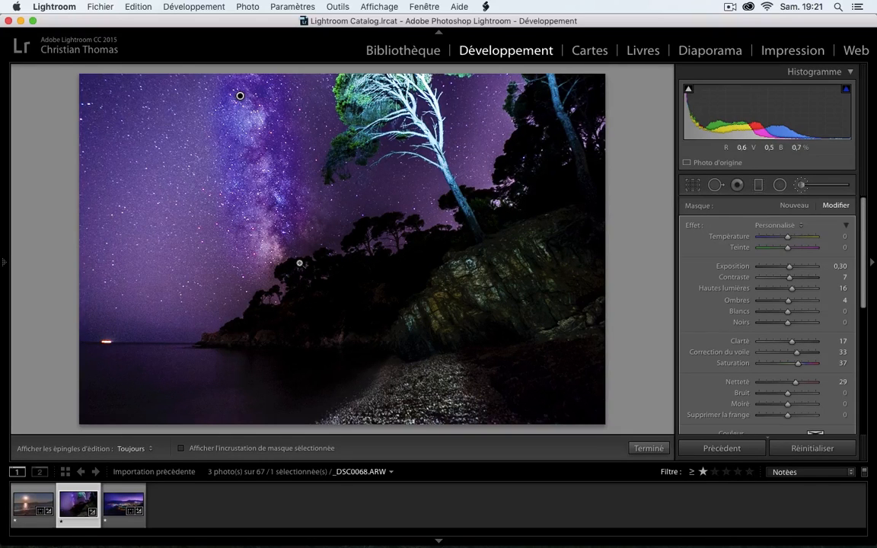
# Inspect the treeline close up and set the Milky Way brush adjustment's noise reduction to 16
pyautogui.press('z')
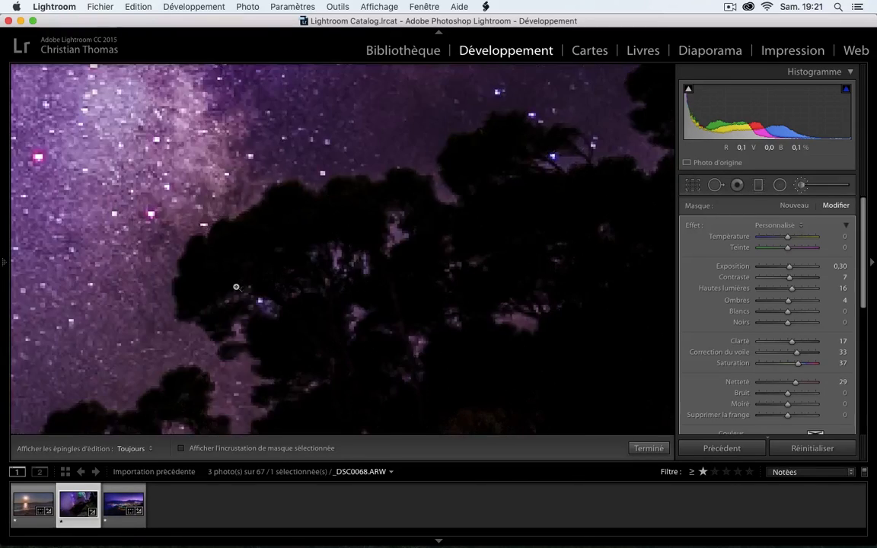
pyautogui.press('z')
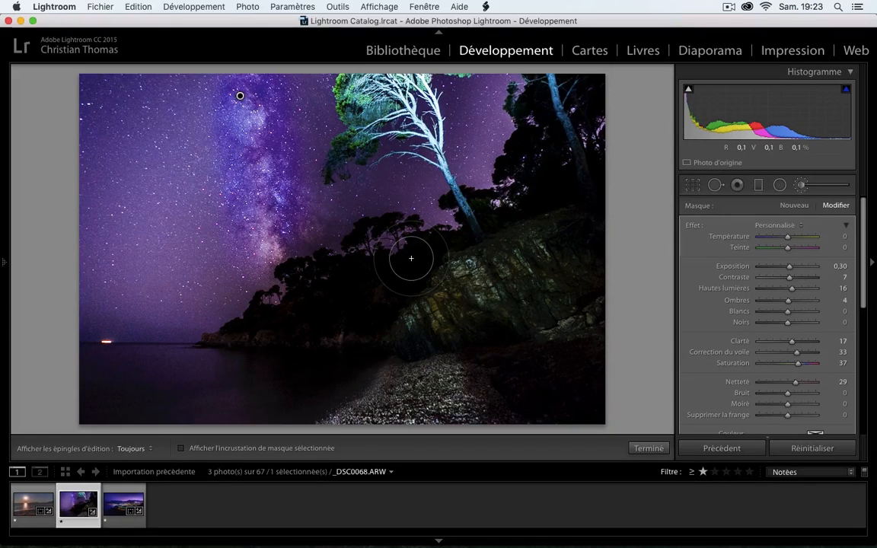
pyautogui.moveTo(781, 392); pyautogui.dragTo(793, 397)
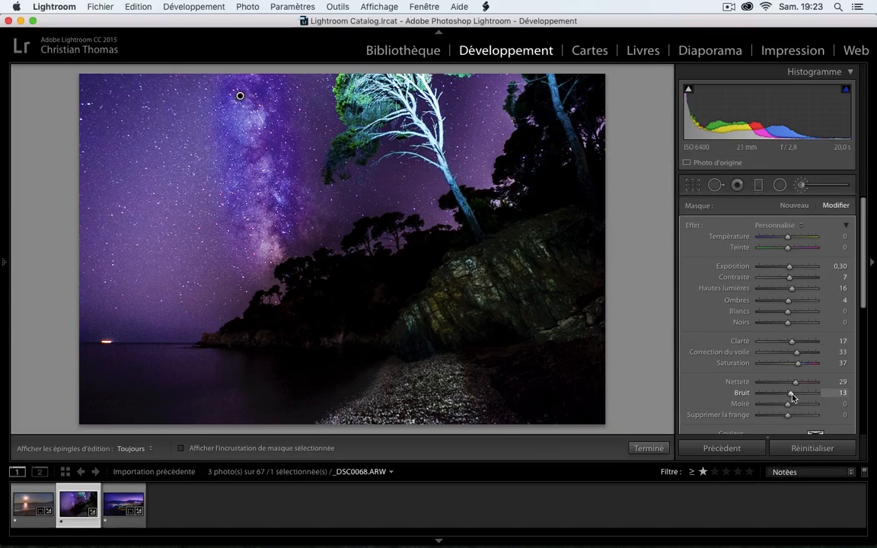
pyautogui.moveTo(792, 396); pyautogui.dragTo(792, 398)
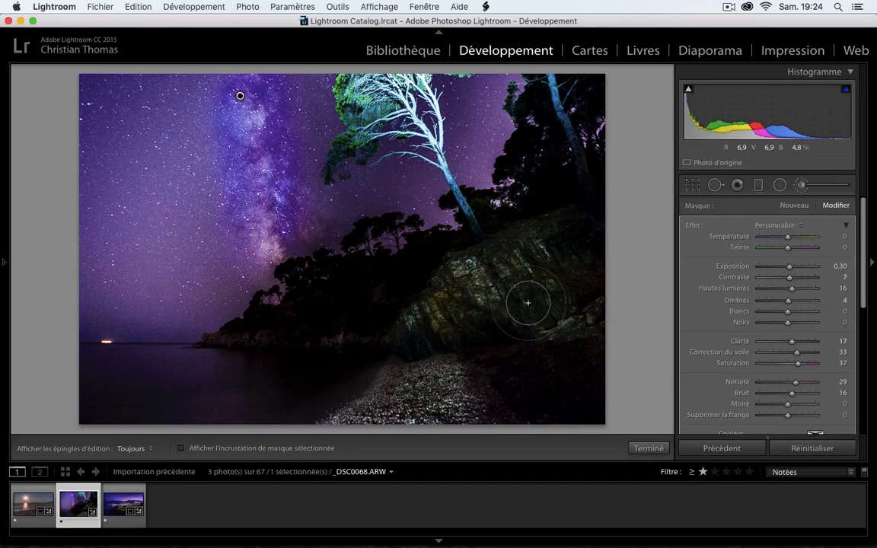
# Set the brush feather to 56 and paint a test spot in the open sky beside the Milky Way
pyautogui.scroll(-5, 722, 317)
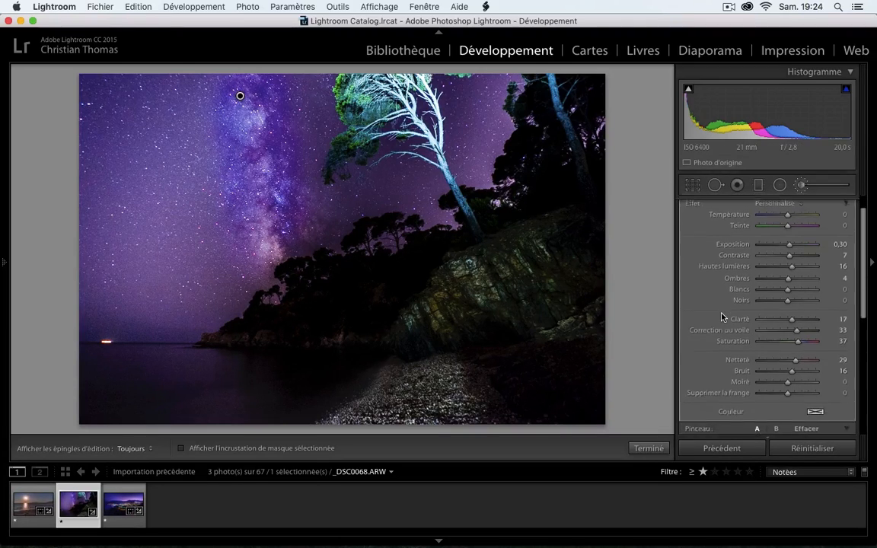
pyautogui.scroll(-2, 722, 317)
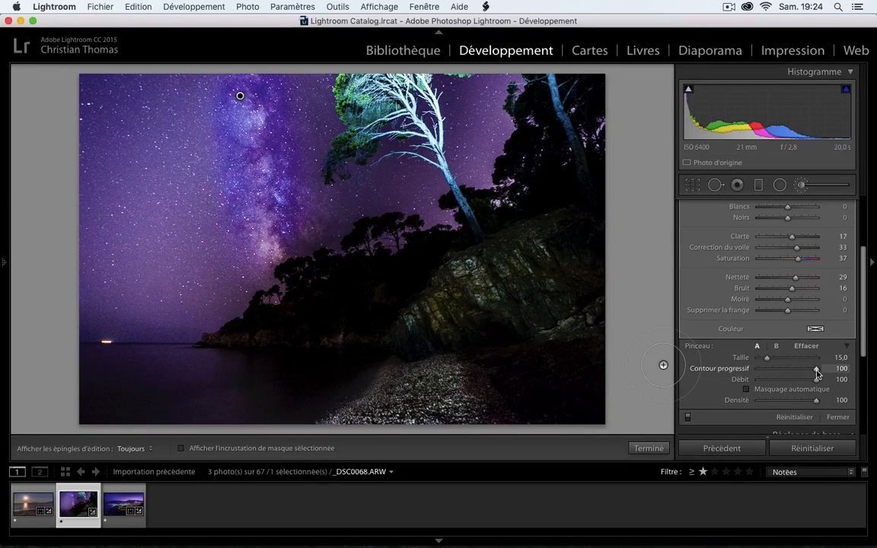
pyautogui.moveTo(809, 373); pyautogui.dragTo(793, 373)
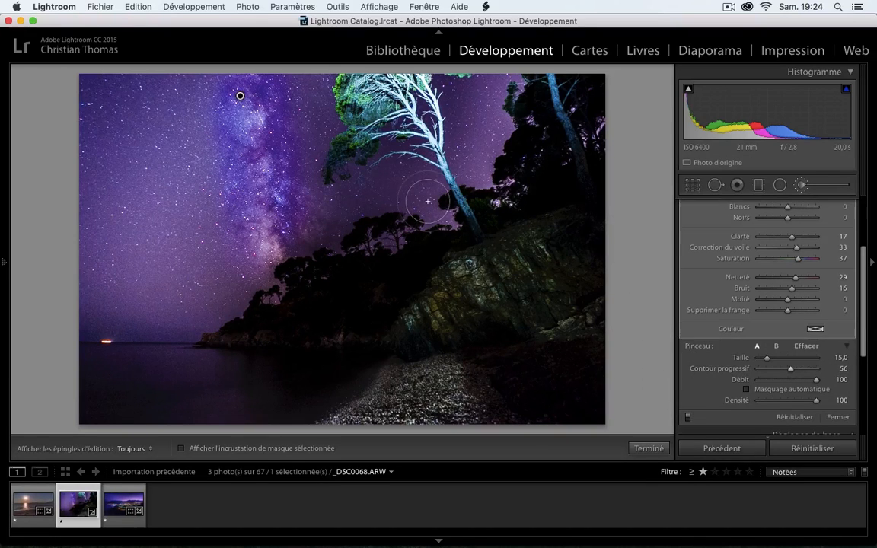
pyautogui.moveTo(131, 214)
pyautogui.mouseDown()
pyautogui.moveTo(129, 222)
pyautogui.moveTo(127, 199)
pyautogui.moveTo(131, 216)
pyautogui.mouseUp()
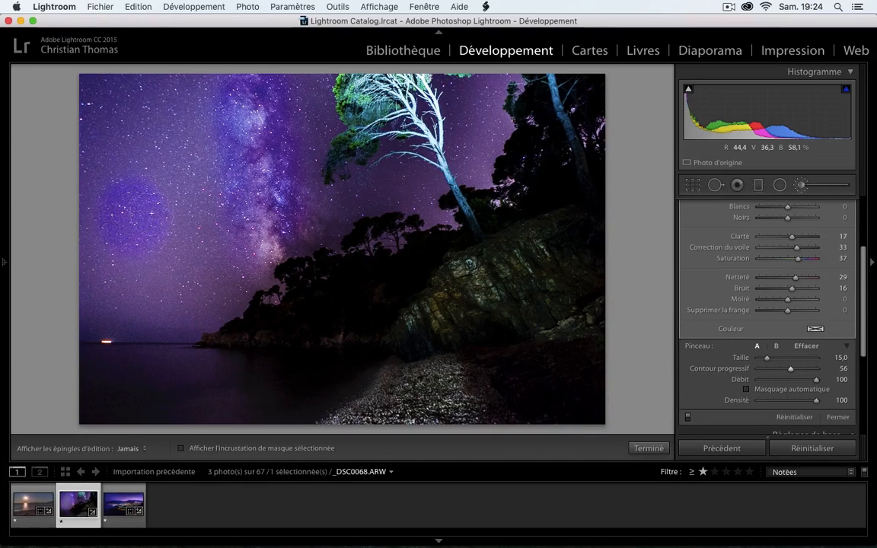
pyautogui.press('h')
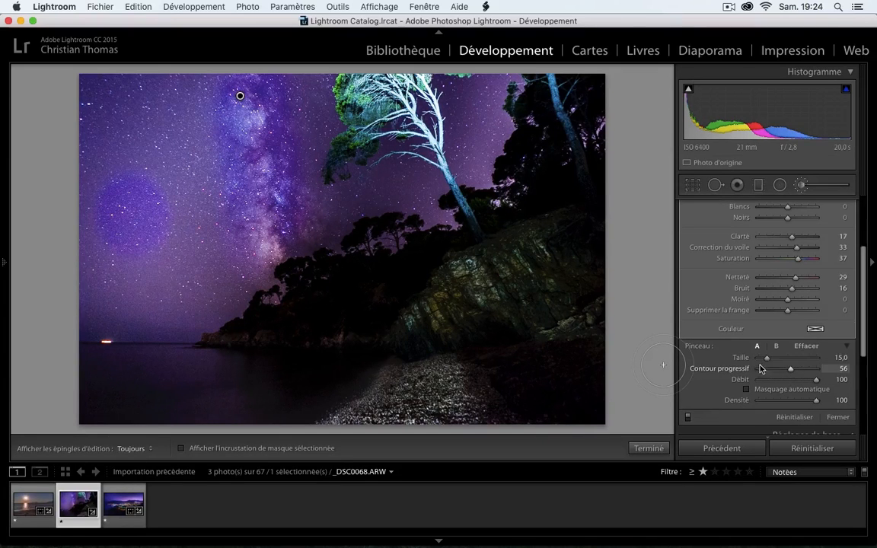
# Set the brush feather to 0 and paint a second test spot in the sky just below the first
pyautogui.moveTo(776, 371)
pyautogui.mouseDown()
pyautogui.moveTo(682, 333)
pyautogui.moveTo(654, 337)
pyautogui.mouseUp()
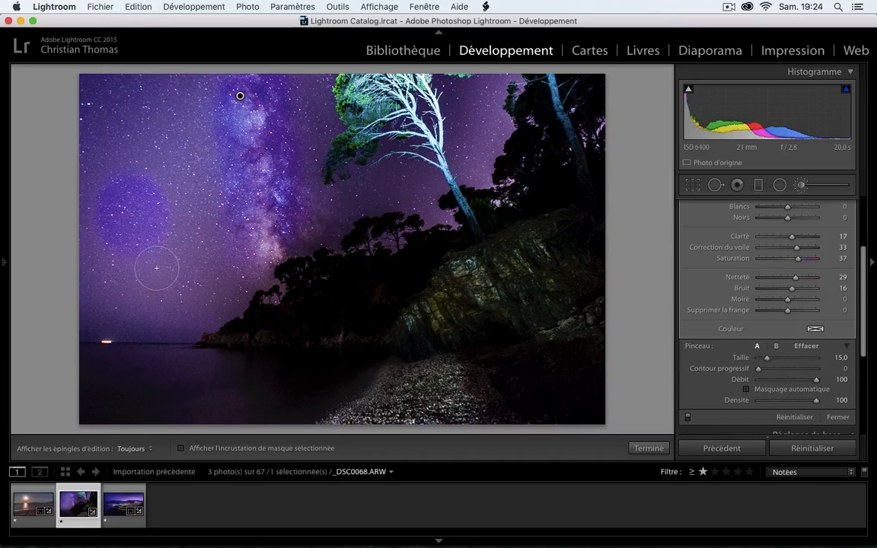
pyautogui.press('h')
pyautogui.moveTo(175, 265)
pyautogui.mouseDown()
pyautogui.moveTo(162, 259)
pyautogui.moveTo(215, 289)
pyautogui.mouseUp()
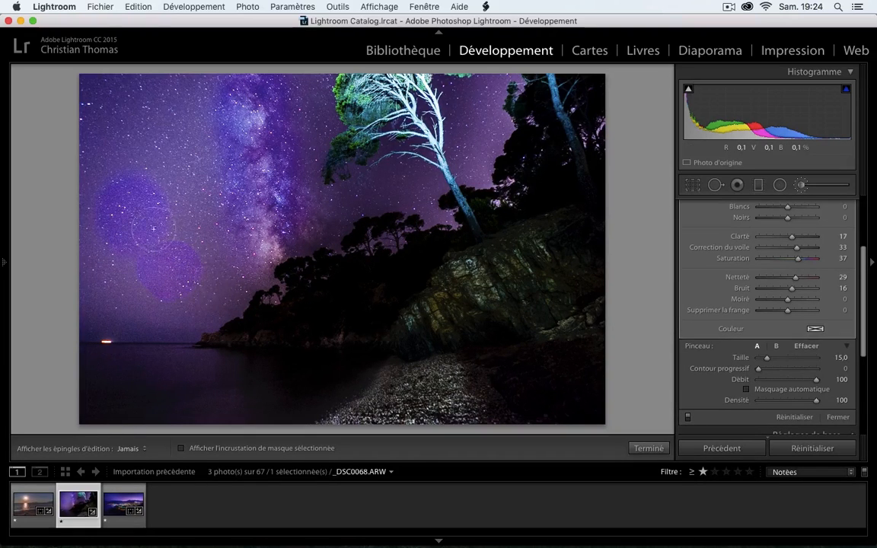
pyautogui.press('h')
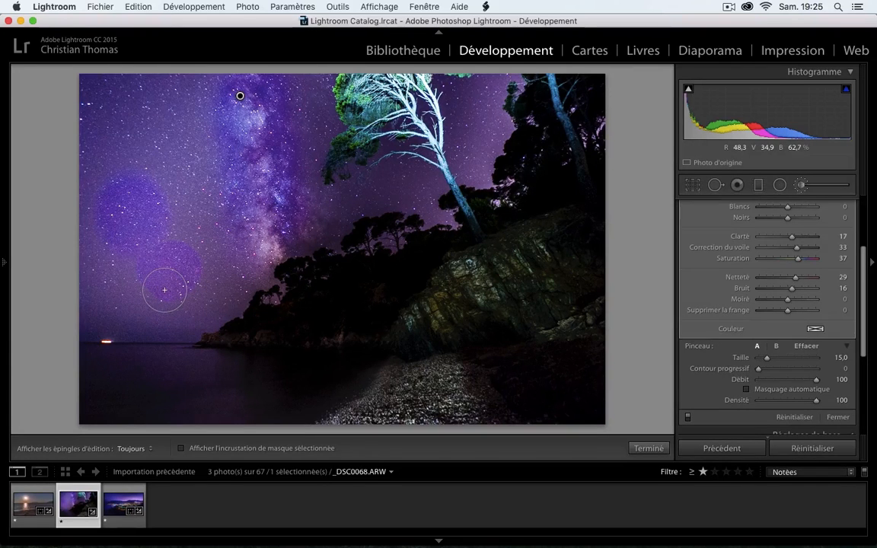
# Erase the two test spots in the sky from the brush mask with a small eraser of size 5 to 6
pyautogui.press('alt')
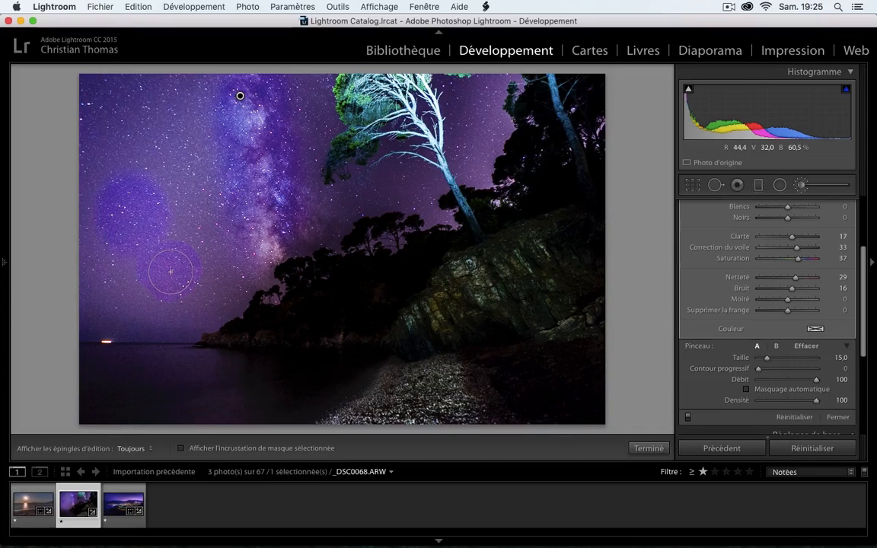
pyautogui.press('alt')
pyautogui.moveTo(160, 268)
pyautogui.mouseDown()
pyautogui.moveTo(182, 257)
pyautogui.moveTo(157, 263)
pyautogui.moveTo(176, 250)
pyautogui.moveTo(151, 299)
pyautogui.moveTo(175, 262)
pyautogui.mouseUp()
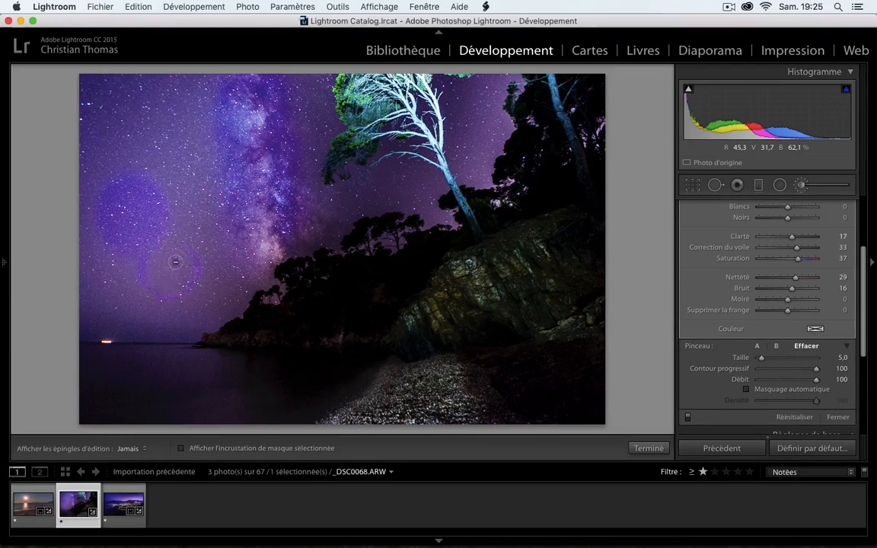
pyautogui.moveTo(163, 297); pyautogui.dragTo(197, 265)
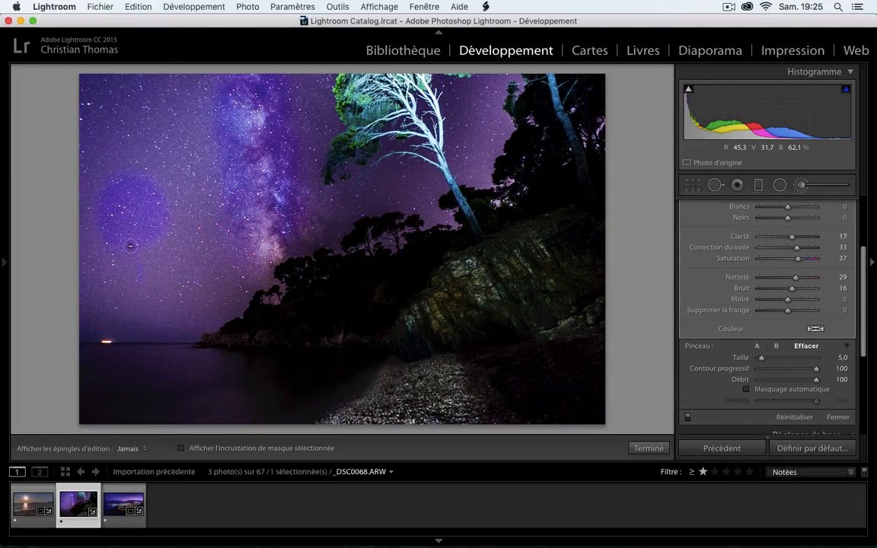
pyautogui.press('h')
pyautogui.press('h')
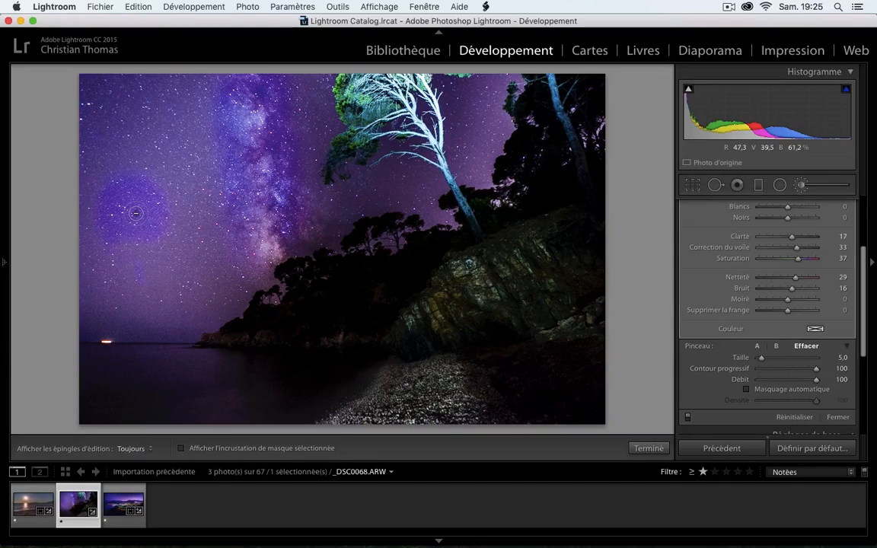
pyautogui.press('super+equal')
pyautogui.scroll(1, 139, 178)
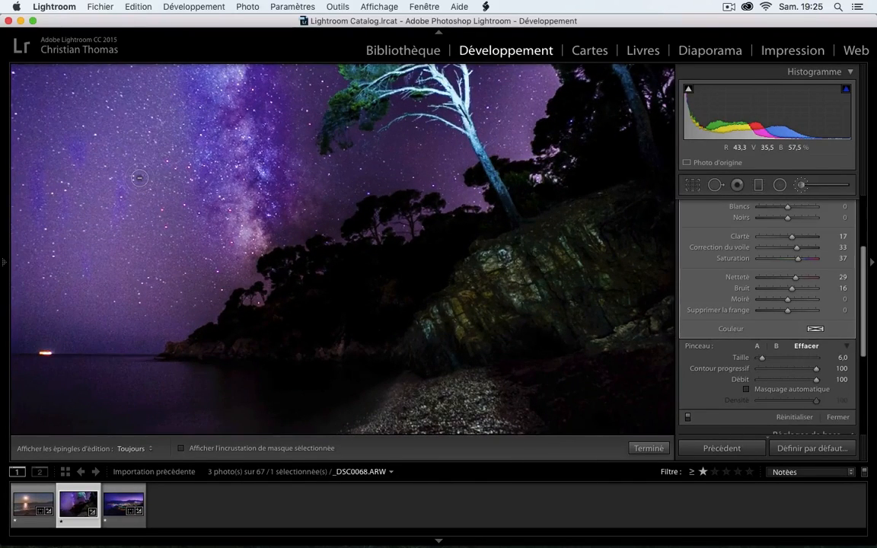
pyautogui.press('super+minus')
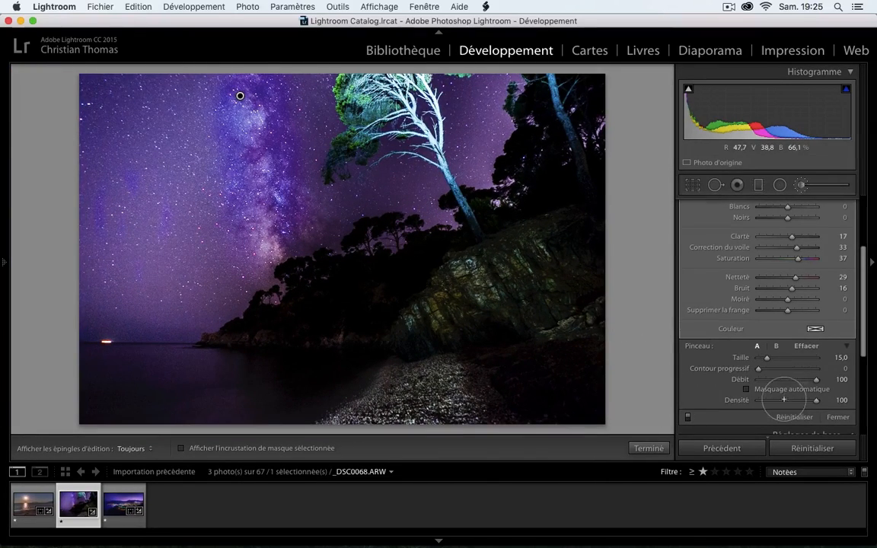
# Enlarge the painting brush to size 24.3 and the eraser brush to size 24.6
pyautogui.moveTo(767, 358); pyautogui.dragTo(772, 361)
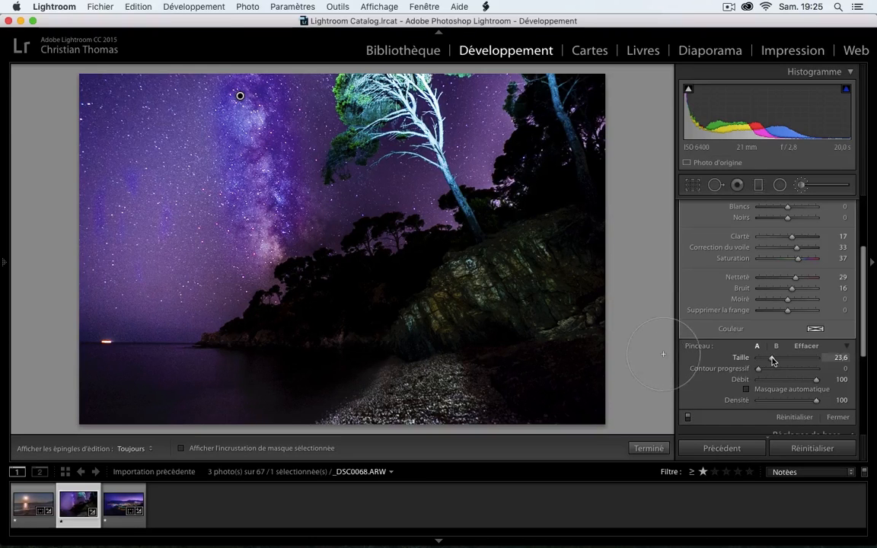
pyautogui.press('alt')
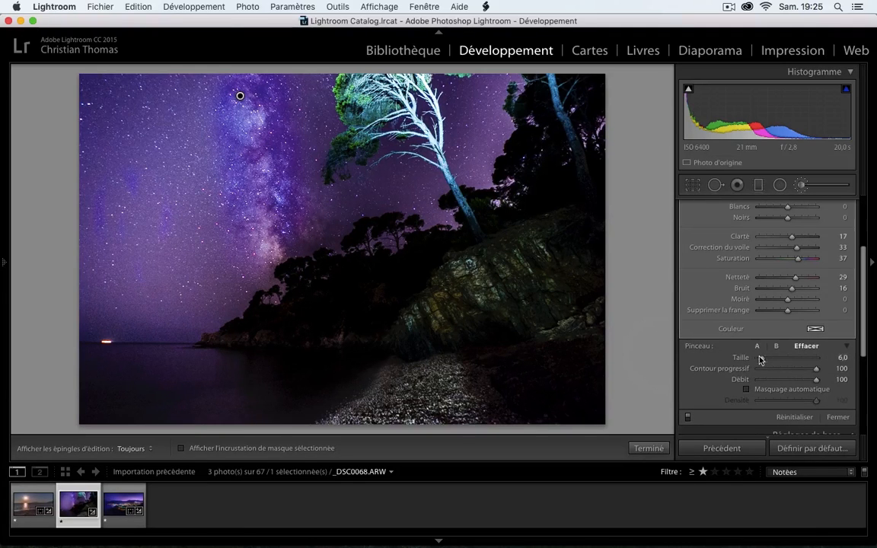
pyautogui.moveTo(760, 359); pyautogui.dragTo(774, 364)
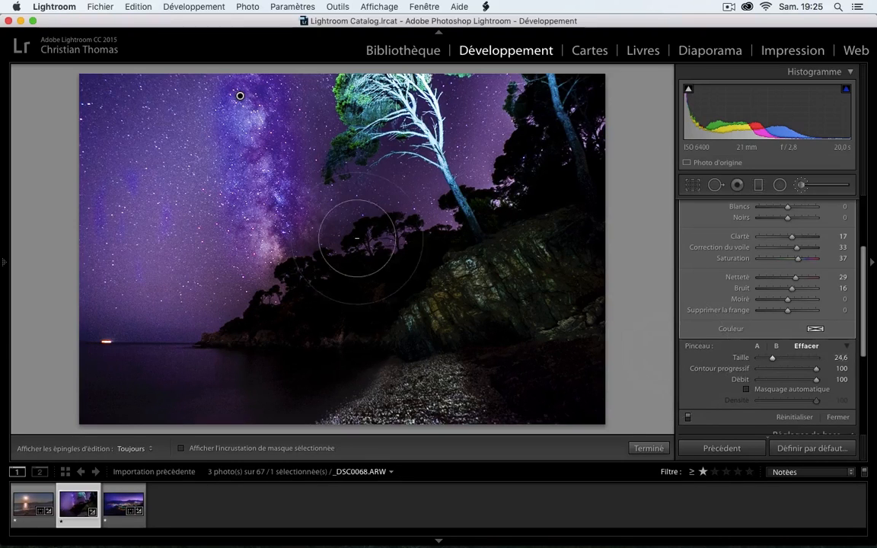
# Paint a large hard-edged test patch over the sky area beside the Milky Way with the enlarged brush
pyautogui.press('h')
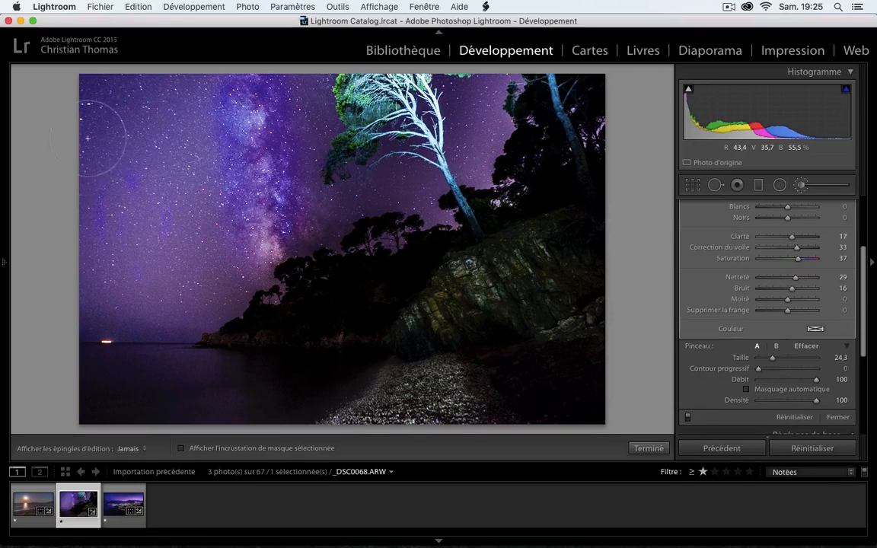
pyautogui.press('h')
pyautogui.moveTo(154, 247); pyautogui.dragTo(147, 207)
pyautogui.press('h')
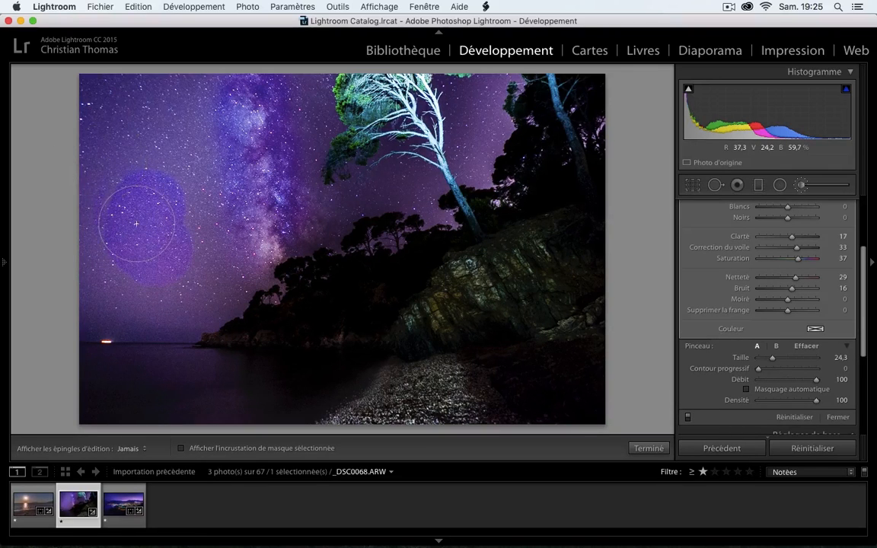
pyautogui.press('h')
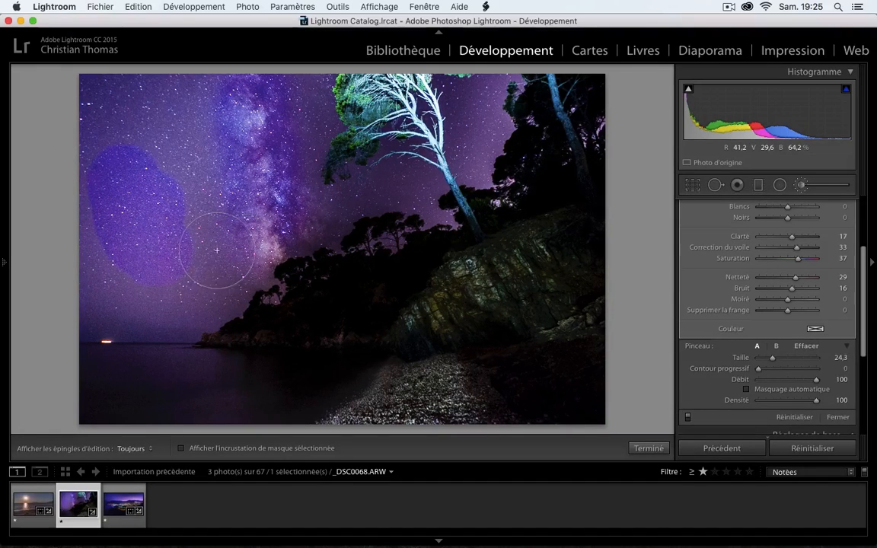
# Erase the large test patch and leftover streaks from the sky beside the Milky Way with the size 24.6 eraser
pyautogui.press('alt')
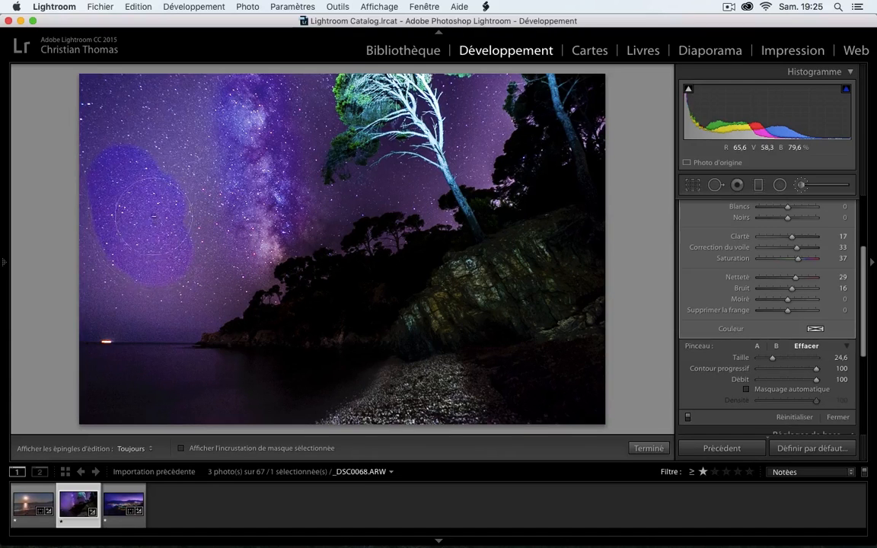
pyautogui.press('h')
pyautogui.moveTo(118, 179)
pyautogui.mouseDown()
pyautogui.moveTo(122, 220)
pyautogui.moveTo(141, 199)
pyautogui.moveTo(139, 208)
pyautogui.moveTo(116, 147)
pyautogui.moveTo(109, 200)
pyautogui.mouseUp()
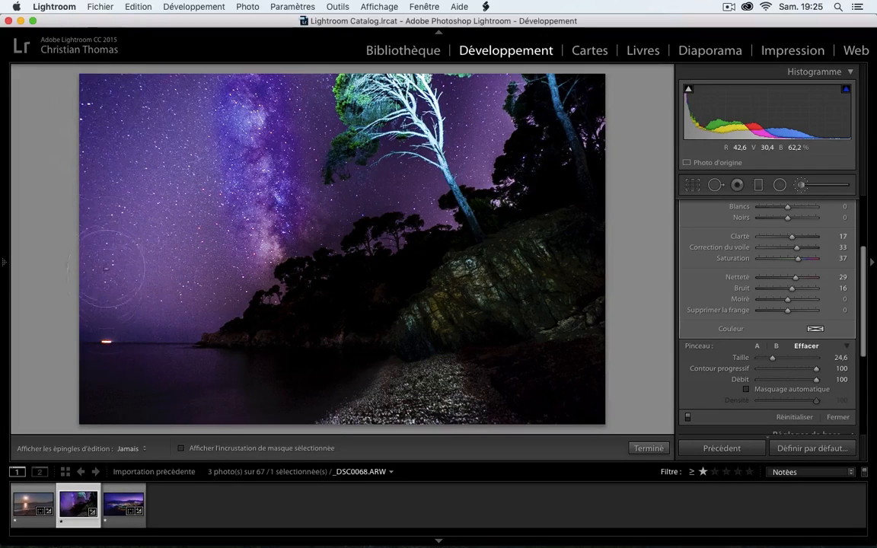
pyautogui.moveTo(100, 75)
pyautogui.mouseDown()
pyautogui.moveTo(159, 89)
pyautogui.moveTo(219, 169)
pyautogui.moveTo(293, 225)
pyautogui.mouseUp()
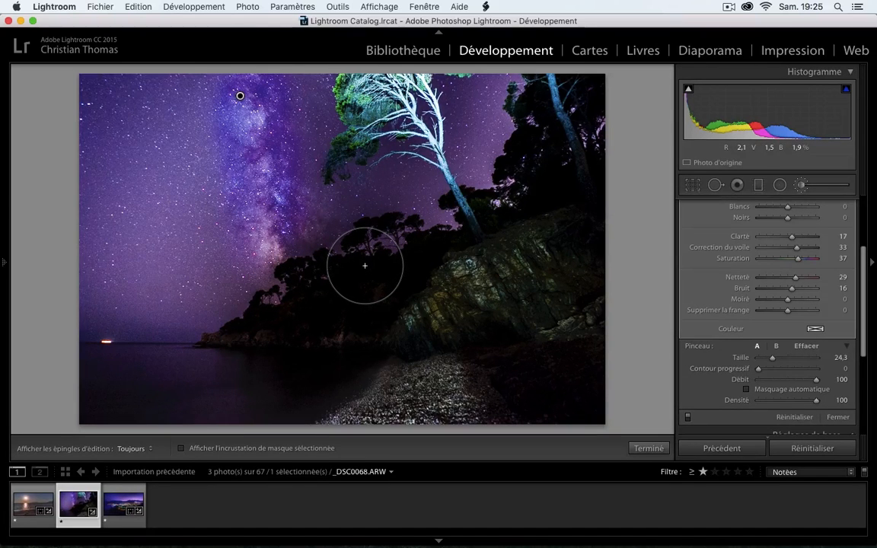
pyautogui.press('alt')
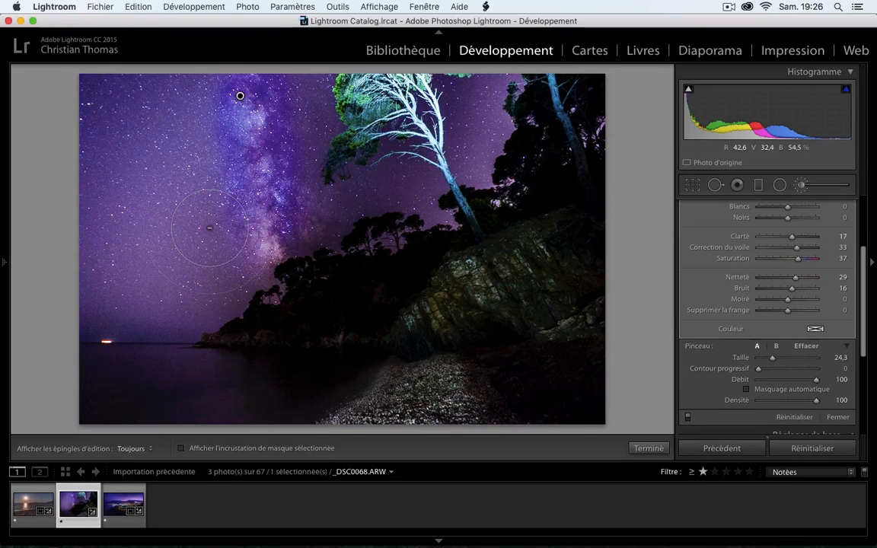
# Finish the adjustment brush editing and compare the developed photo with its original state before the edits
pyautogui.press('alt')
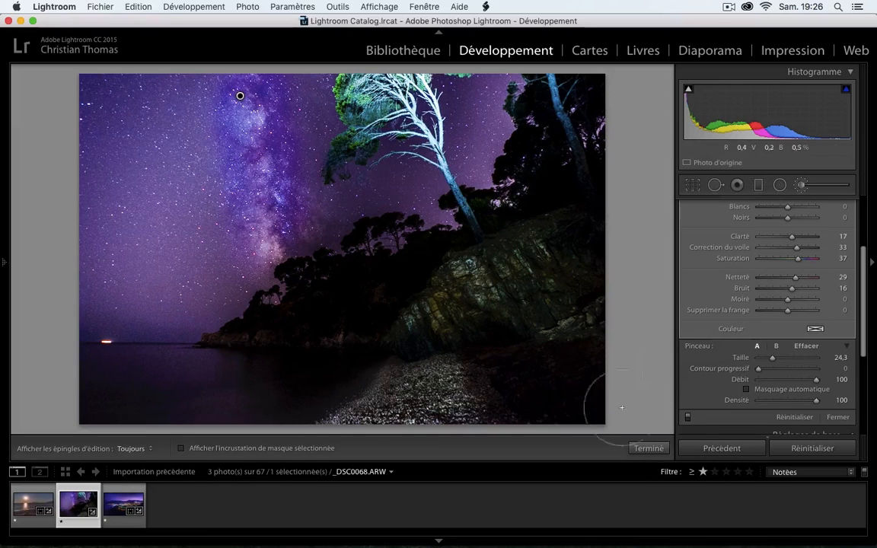
pyautogui.click(648, 448)
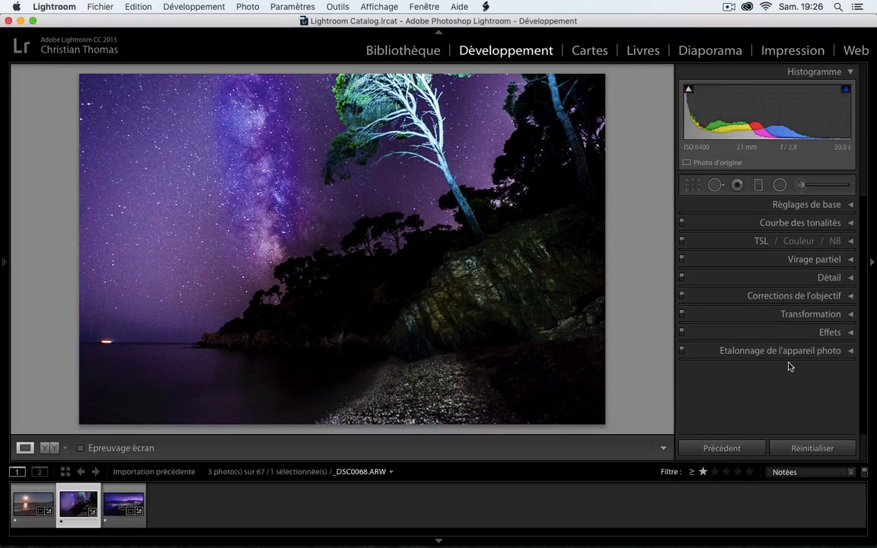
pyautogui.press('\\')
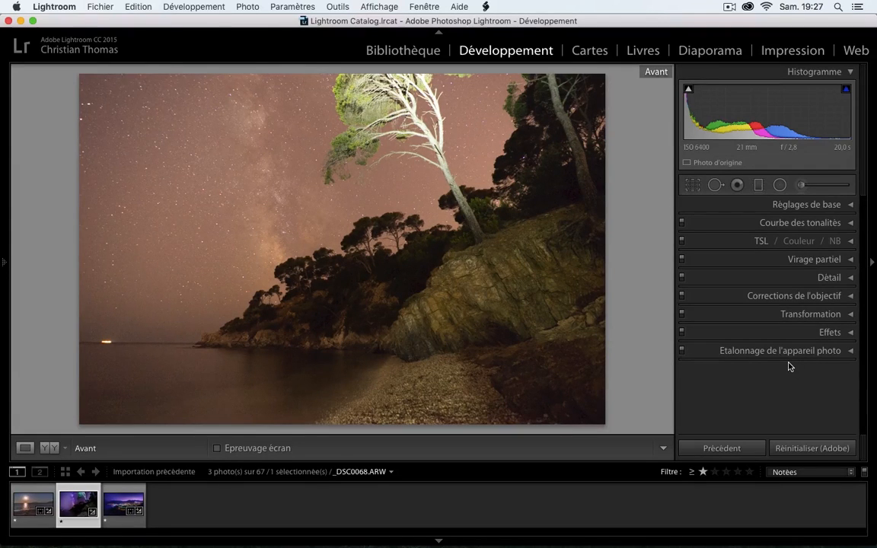
pyautogui.press('\\')
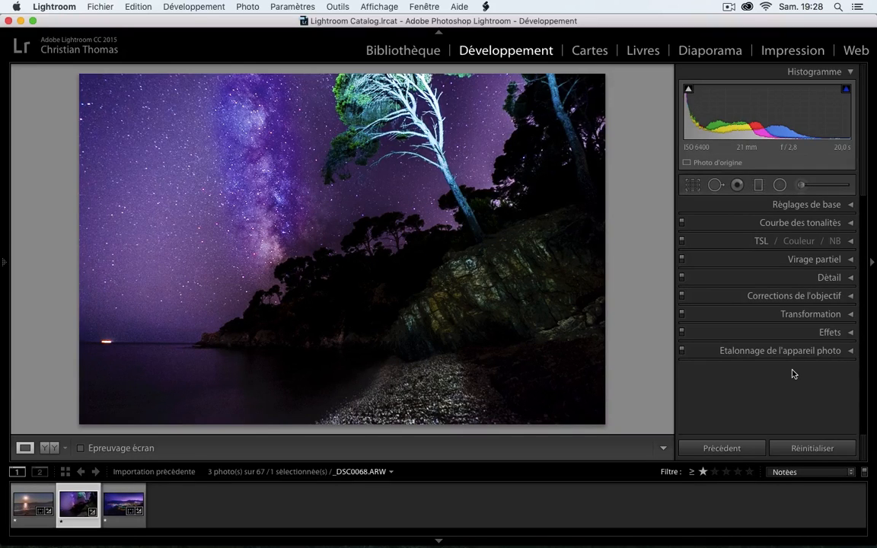
# Expand the basic settings, then reactivate the adjustment brush and select the existing Milky Way mask with its brush options in view
pyautogui.click(841, 206)
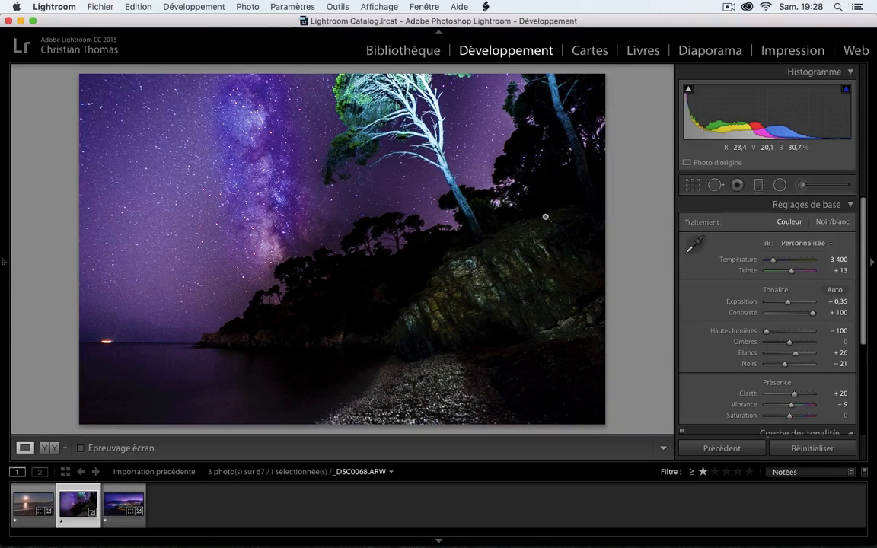
pyautogui.click(804, 188)
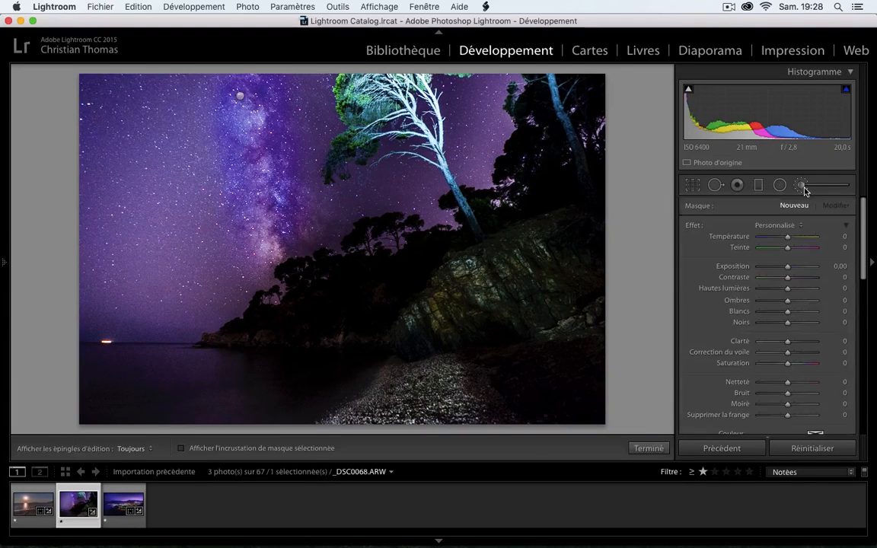
pyautogui.click(240, 98)
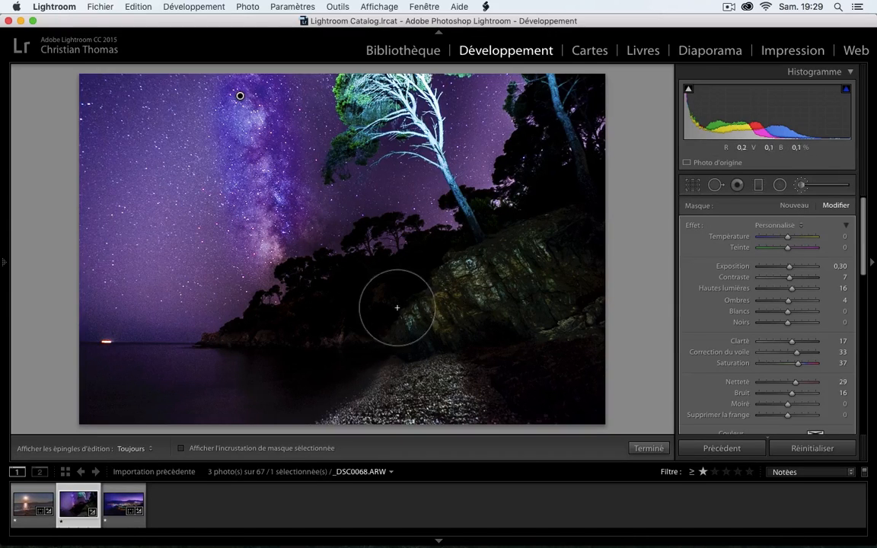
pyautogui.scroll(-5, 799, 354)
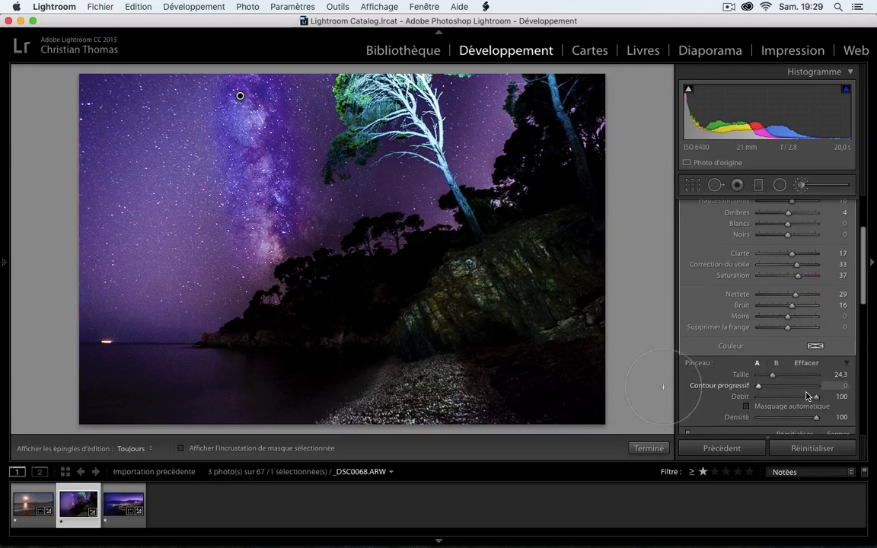